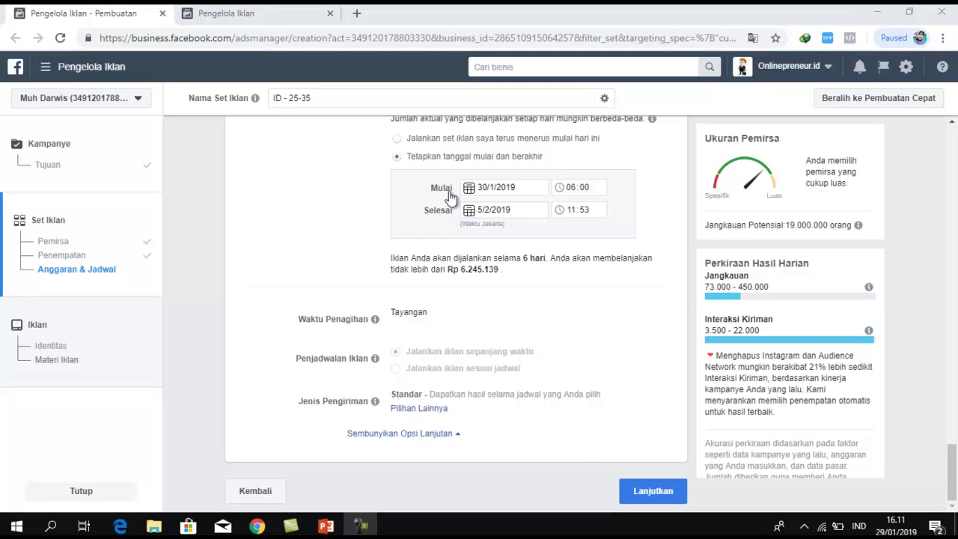
- Review the ad set's schedule, placement and audience settings, and continue to the ad's identity and creative setup
scroll(389, 237, up, 5)
scroll(389, 237, up, 5)
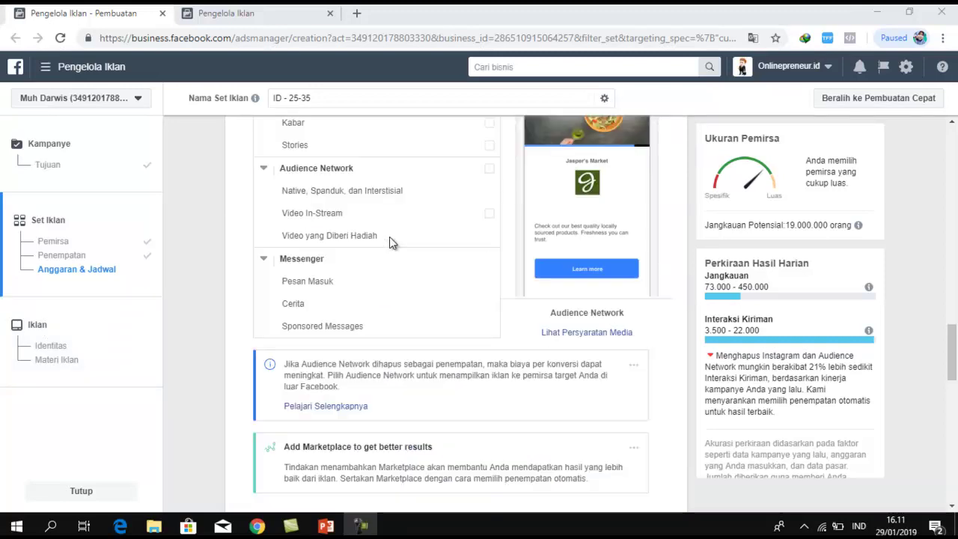
scroll(379, 238, up, 4)
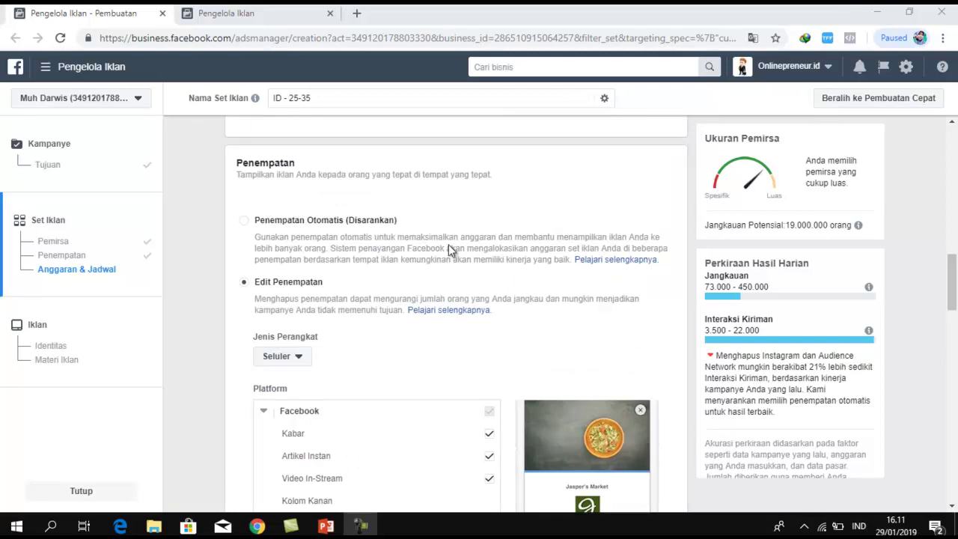
scroll(448, 244, up, 5)
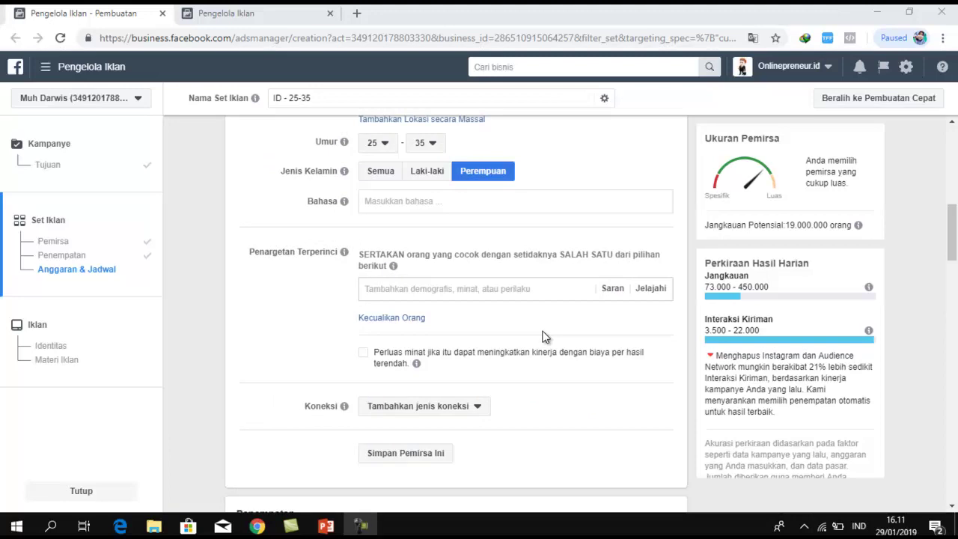
scroll(535, 336, down, 10)
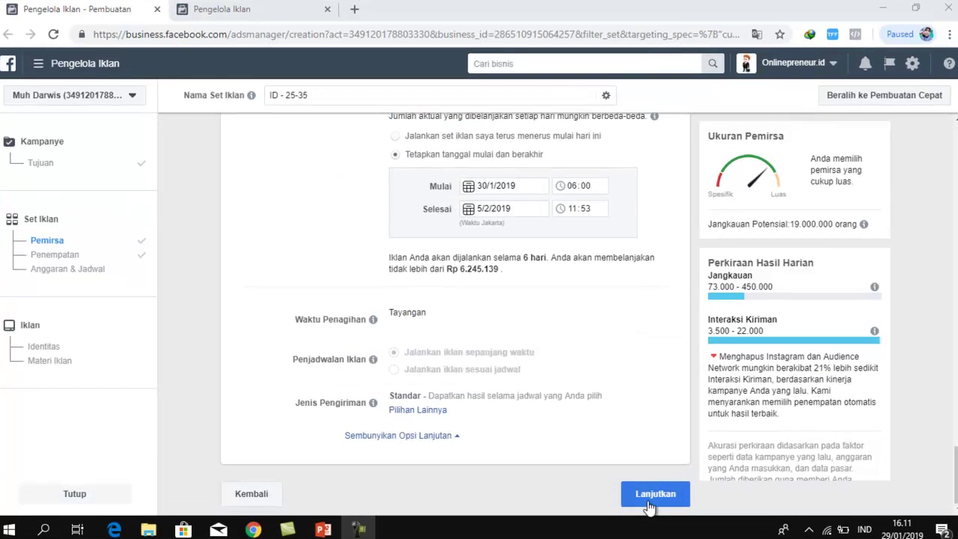
click(650, 507)
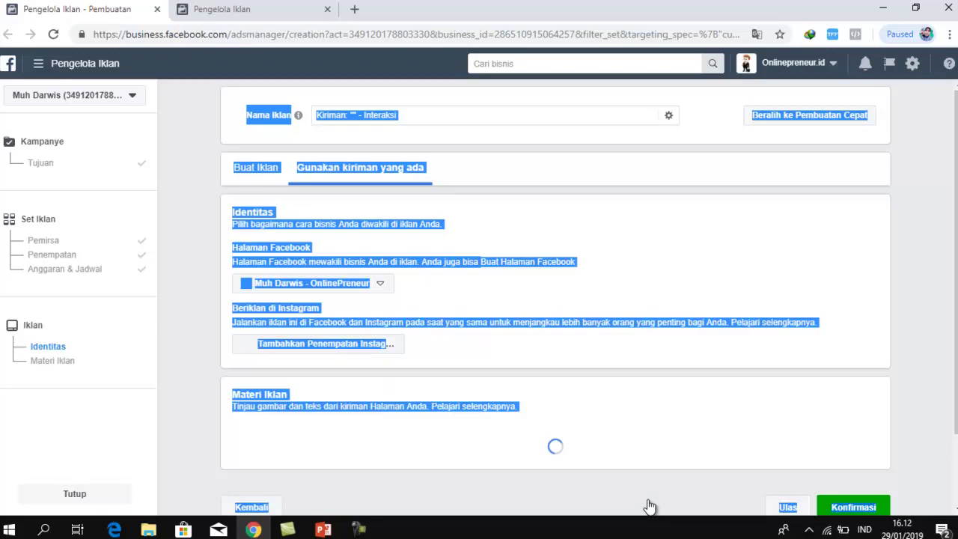
click(931, 238)
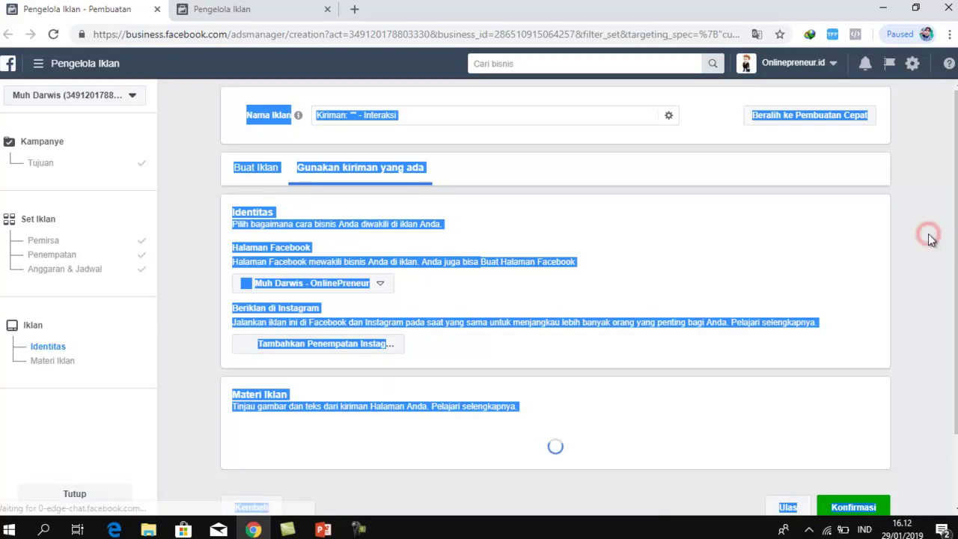
click(928, 239)
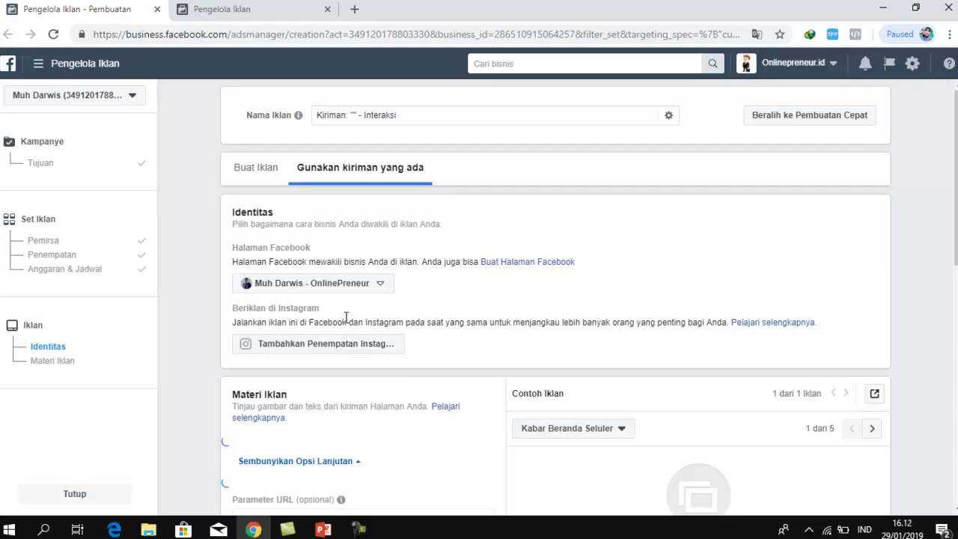
- Examine the ad's identity and creative sections and the Facebook Pages available to represent the business
scroll(341, 324, down, 3)
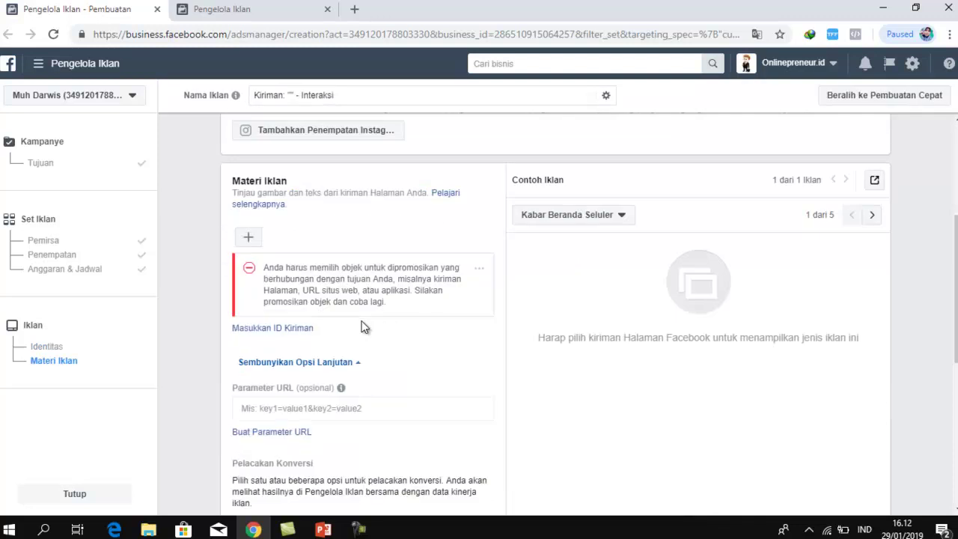
scroll(382, 320, up, 3)
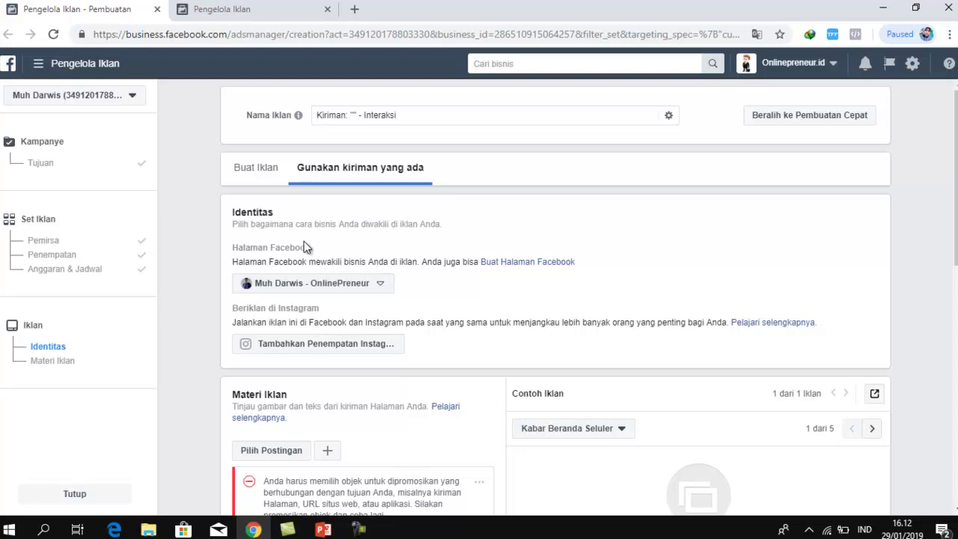
scroll(306, 248, down, 1)
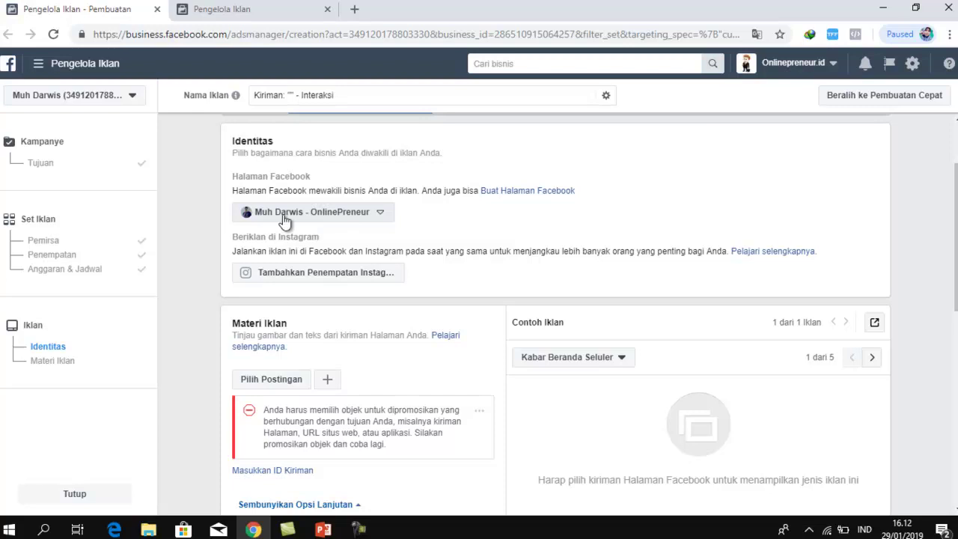
click(359, 216)
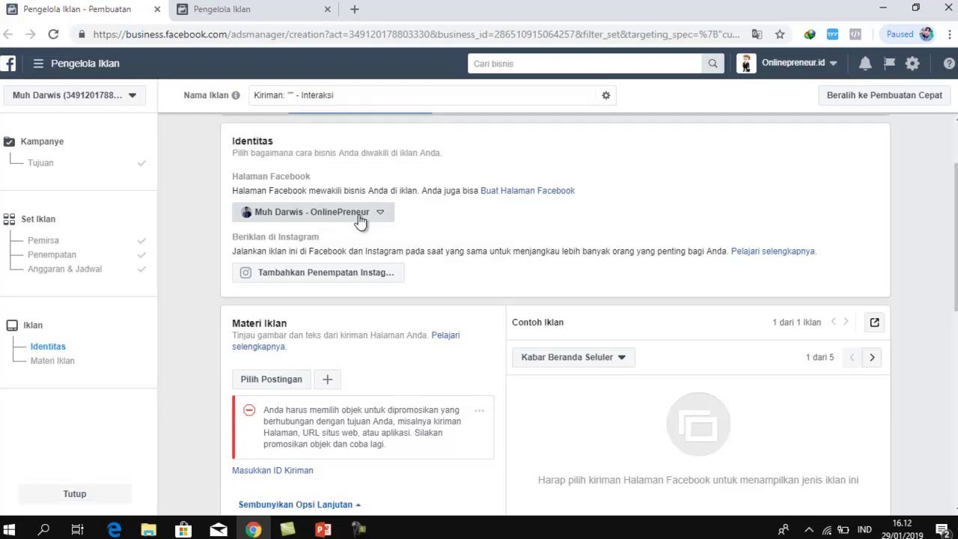
click(359, 217)
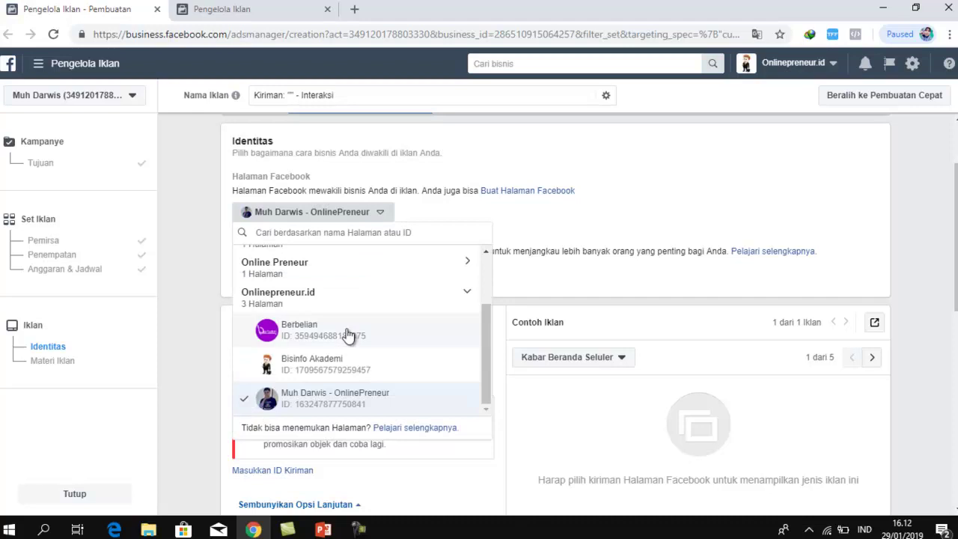
scroll(445, 305, up, 1)
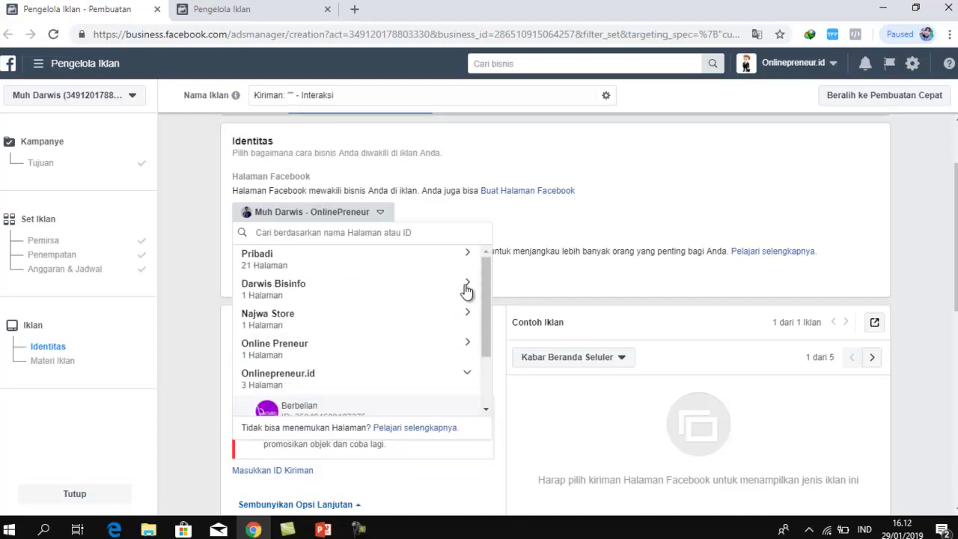
click(511, 217)
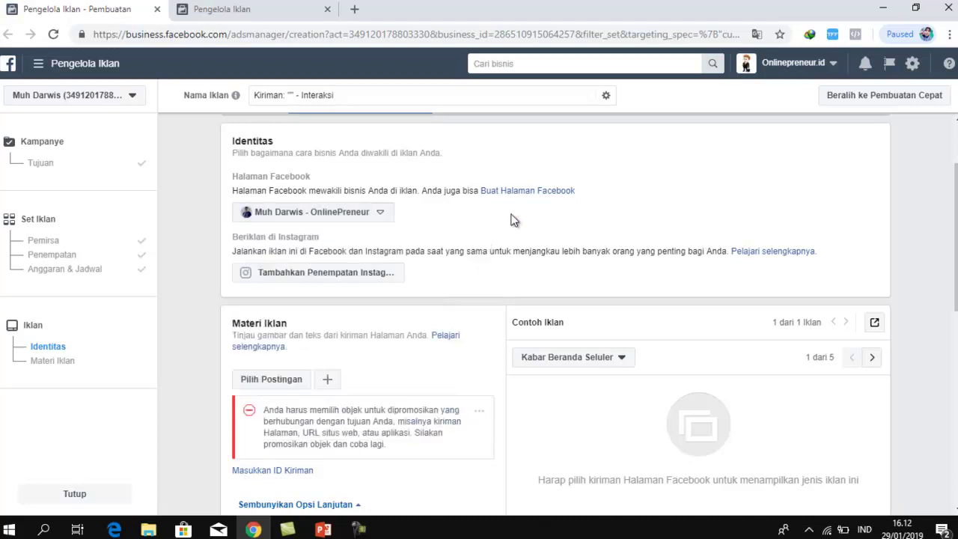
click(370, 213)
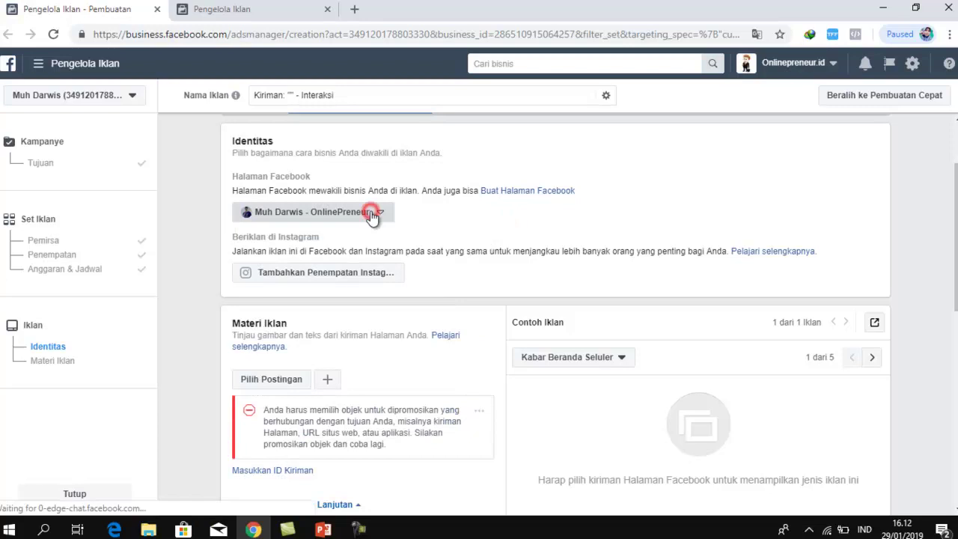
click(508, 221)
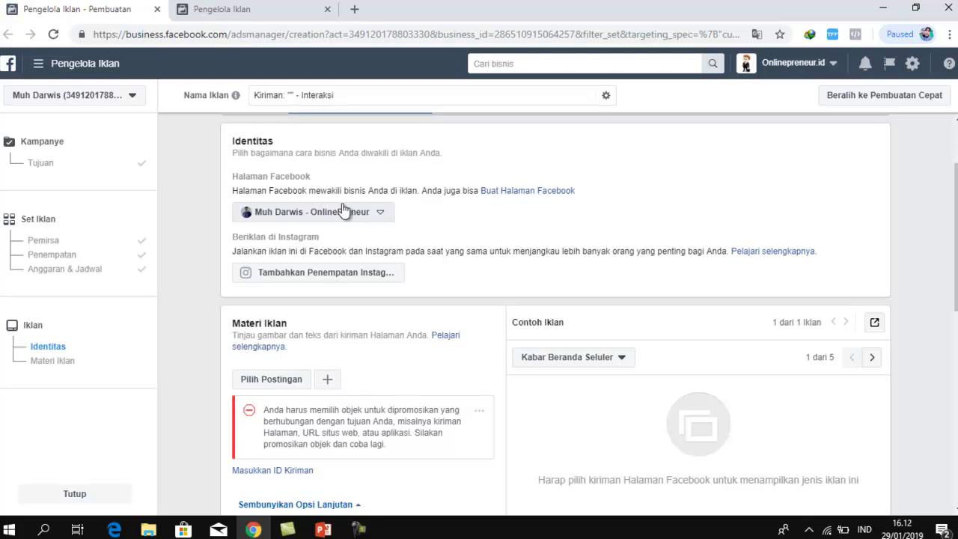
- Browse the Facebook Page's existing posts that can be used as ad creative, and cancel the post selection
scroll(249, 278, down, 1)
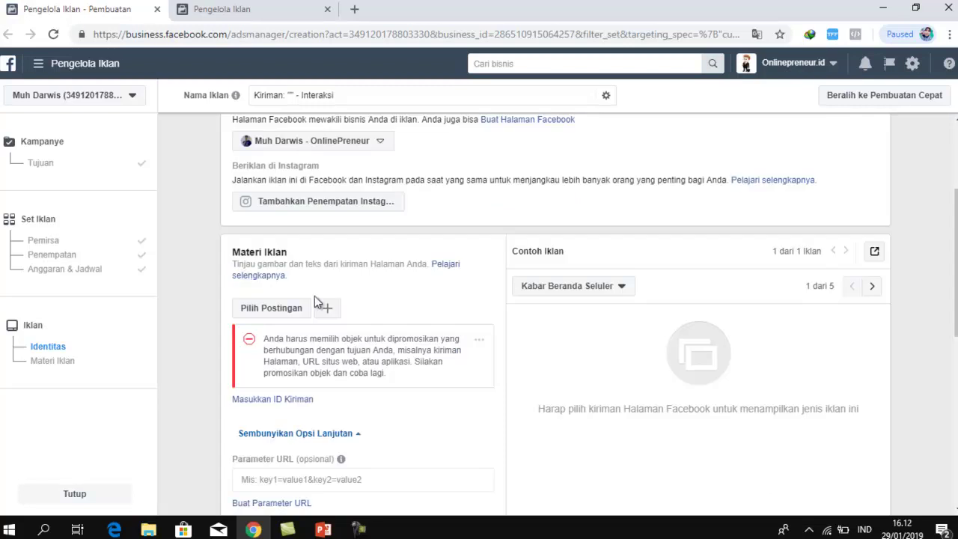
scroll(318, 299, down, 1)
scroll(412, 295, up, 1)
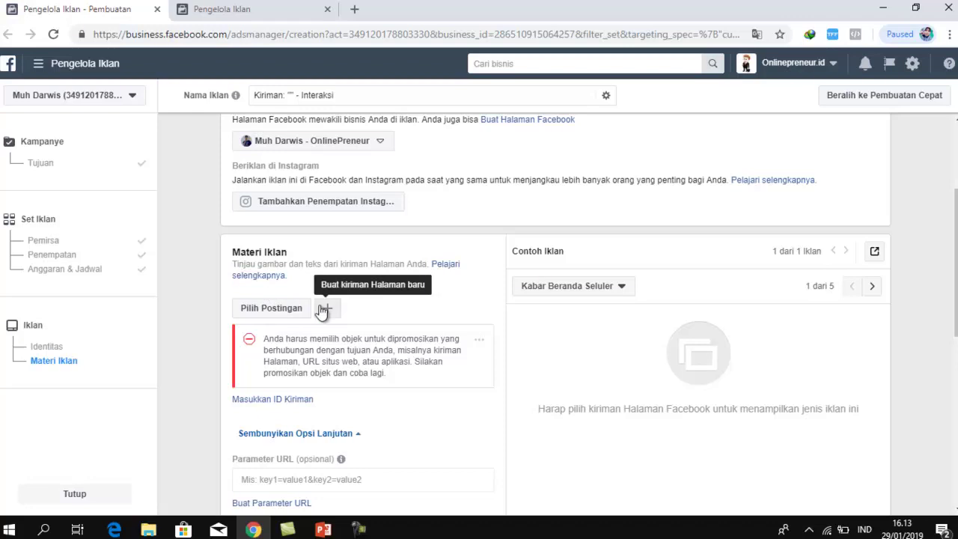
click(265, 308)
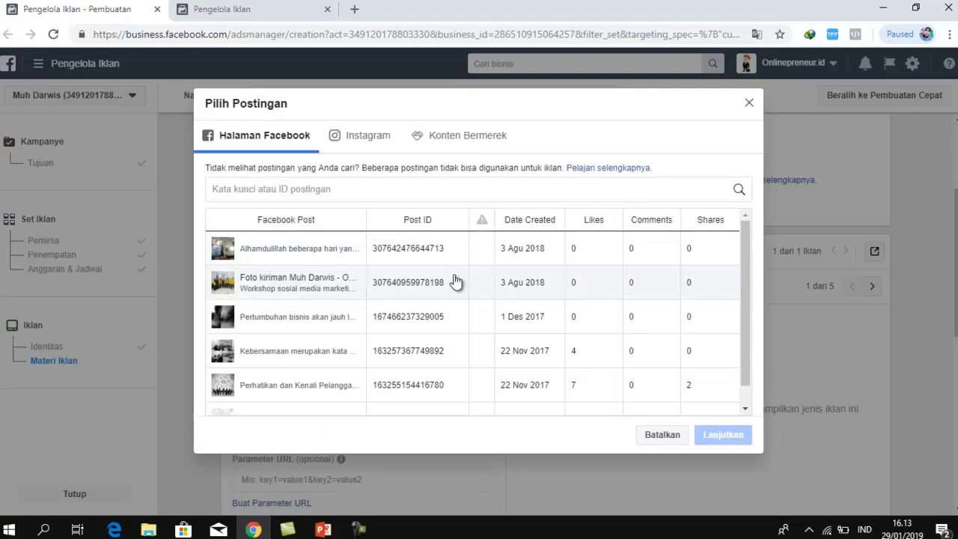
click(395, 256)
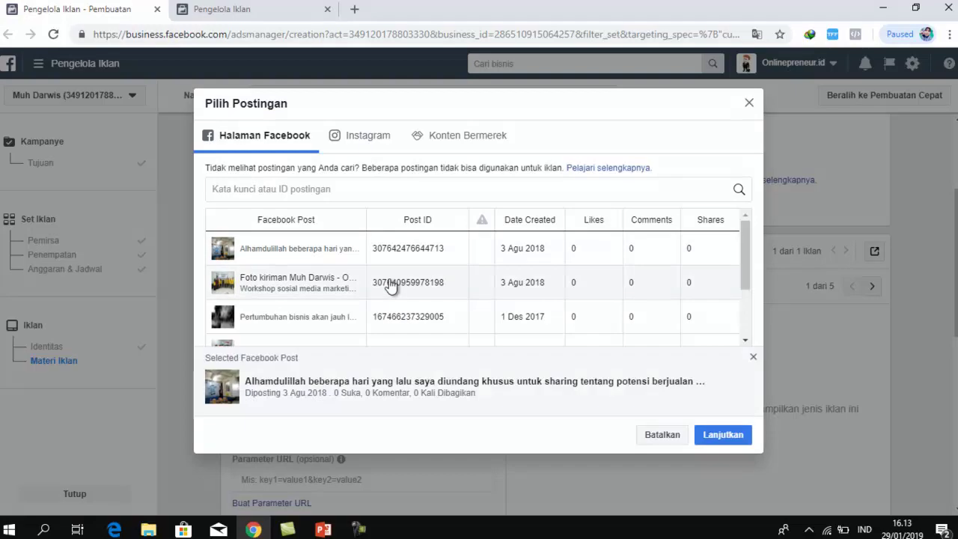
scroll(447, 297, down, 5)
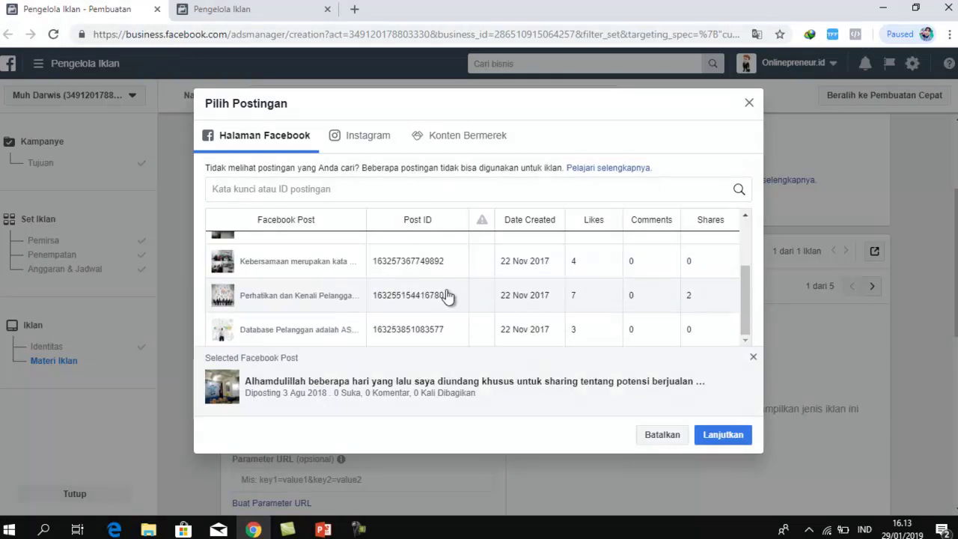
scroll(447, 296, up, 5)
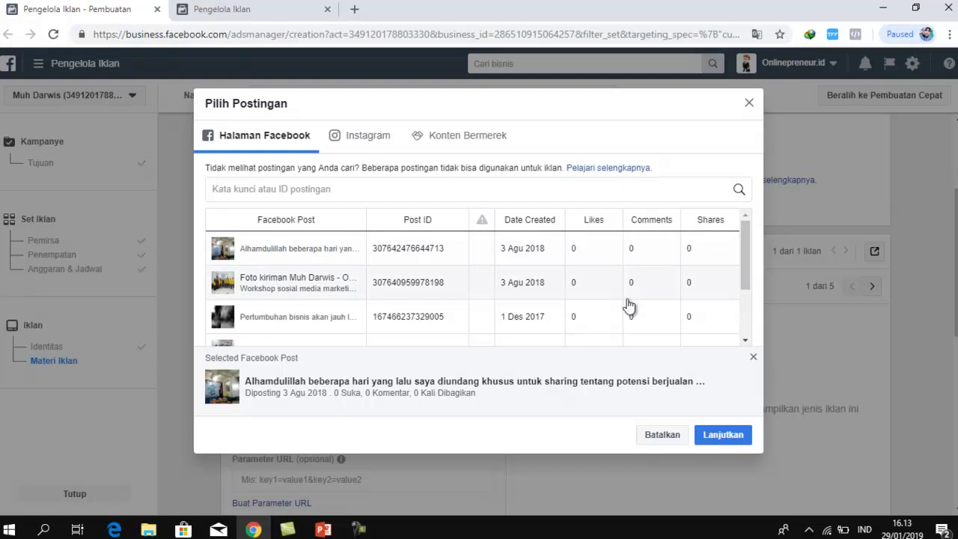
scroll(629, 306, down, 3)
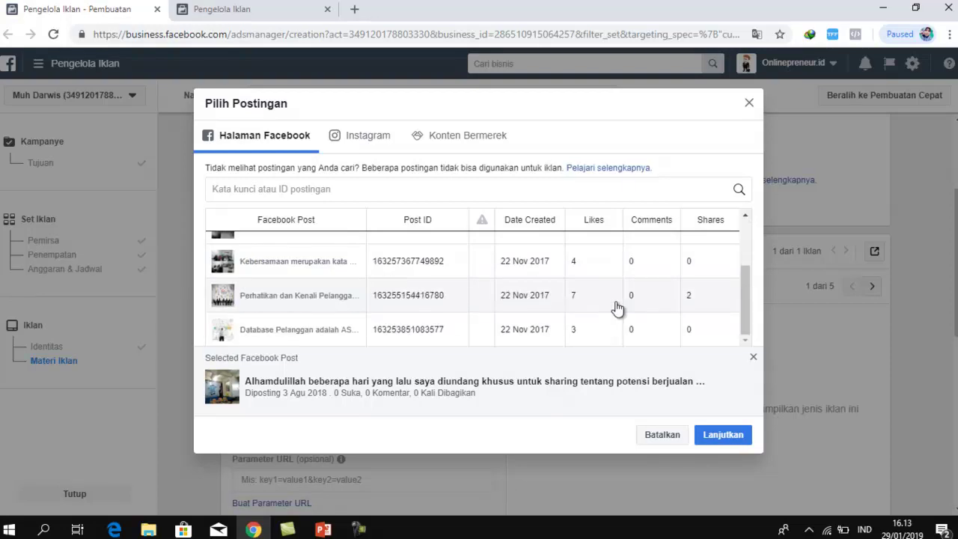
click(663, 435)
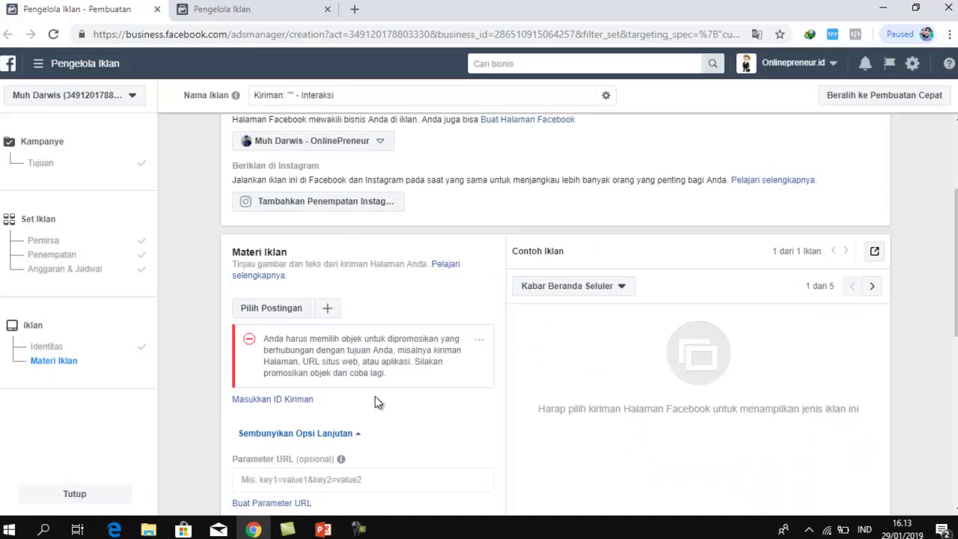
- Start a new Page post for the ad creative and show its photo and video options
click(326, 311)
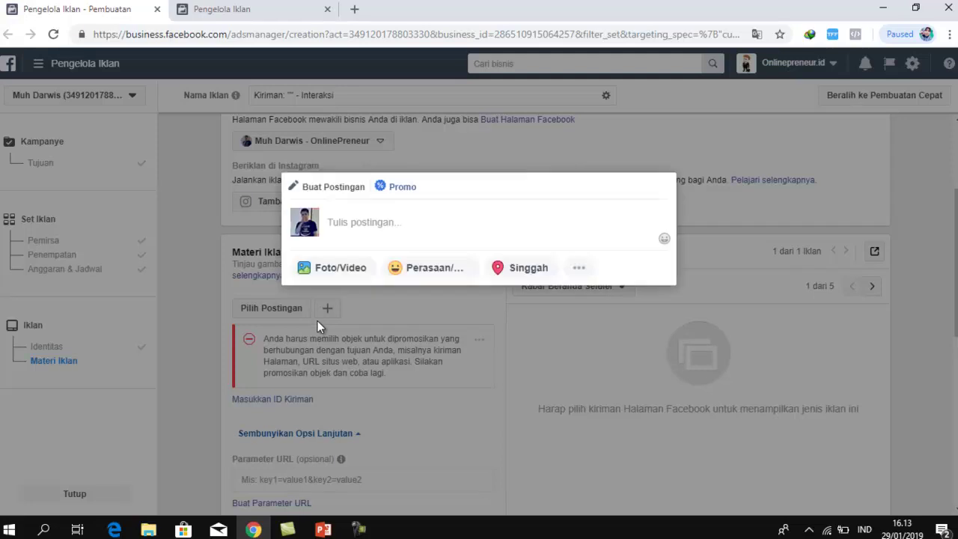
click(375, 222)
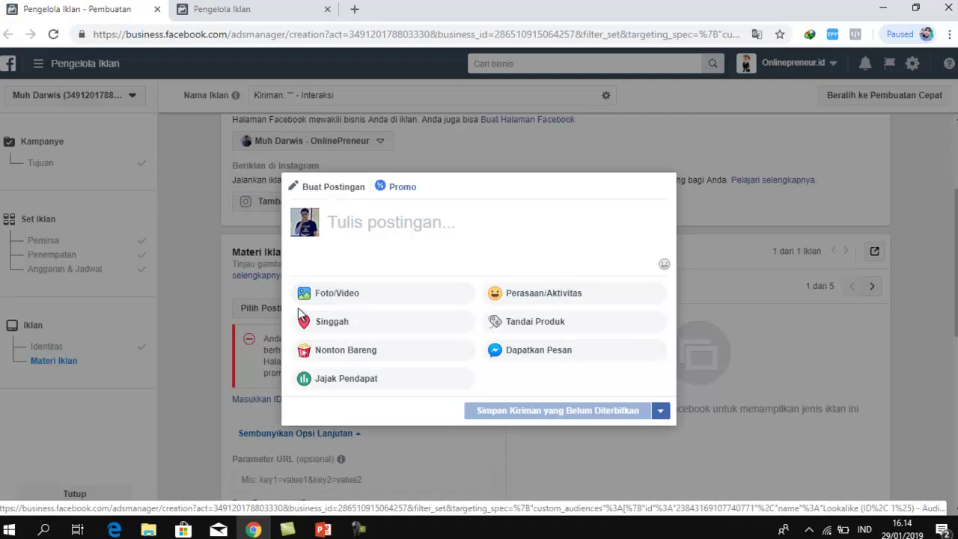
click(335, 294)
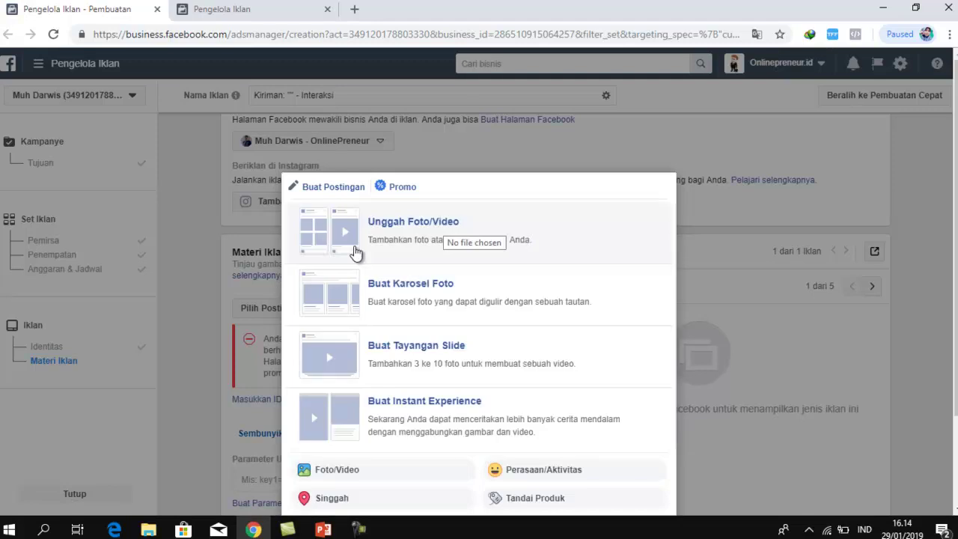
- Upload the BANJIR ORDER image from the Documents folder to the new Page post
click(414, 238)
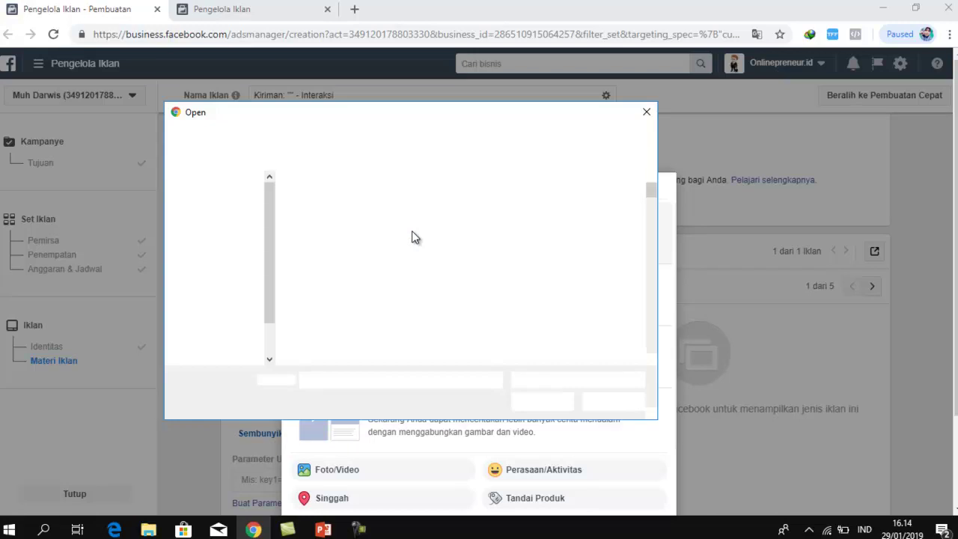
scroll(589, 275, down, 1)
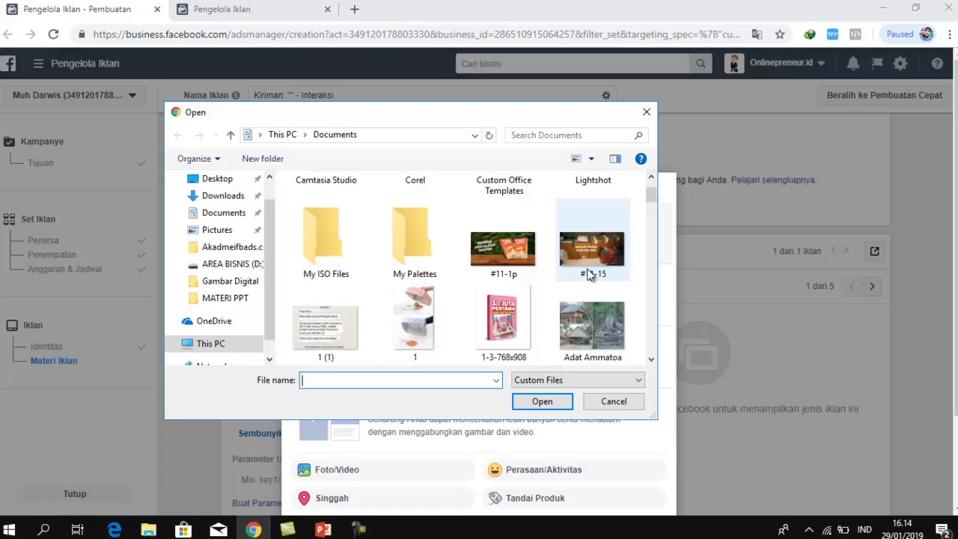
scroll(589, 275, down, 1)
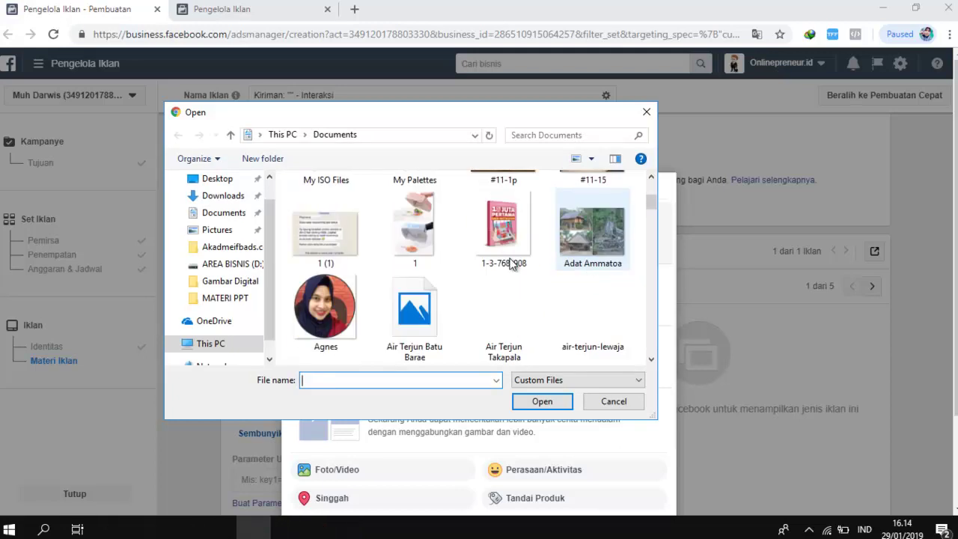
scroll(555, 262, down, 2)
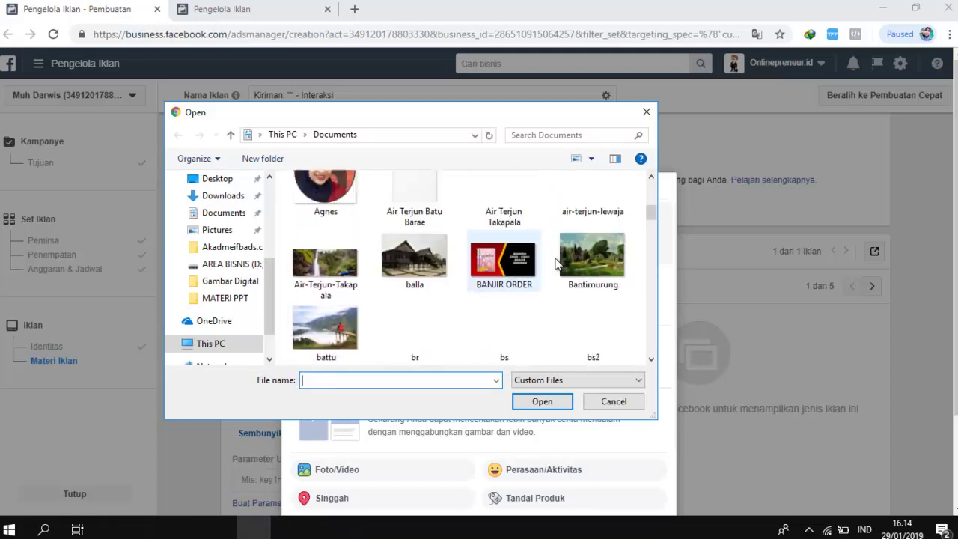
scroll(382, 264, down, 2)
scroll(538, 274, down, 2)
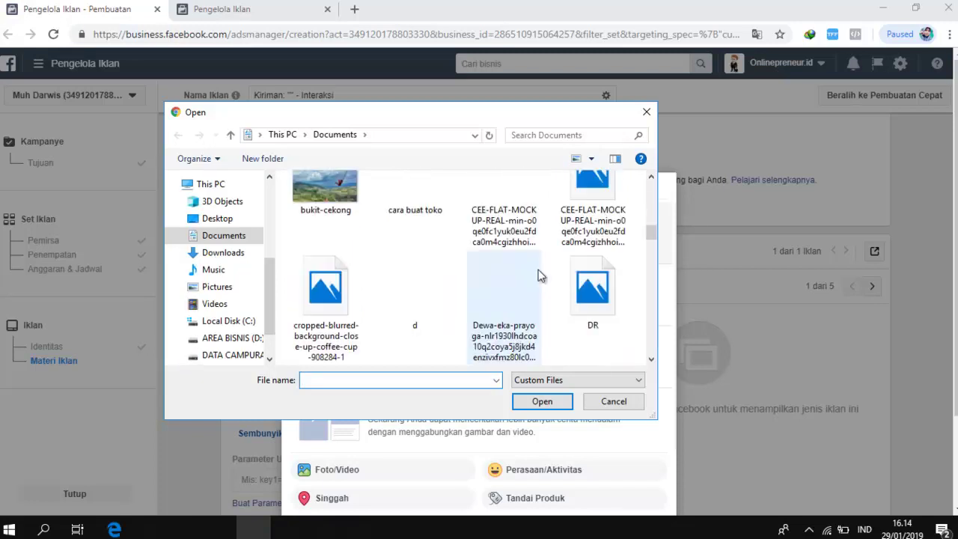
scroll(538, 275, up, 5)
scroll(524, 284, down, 1)
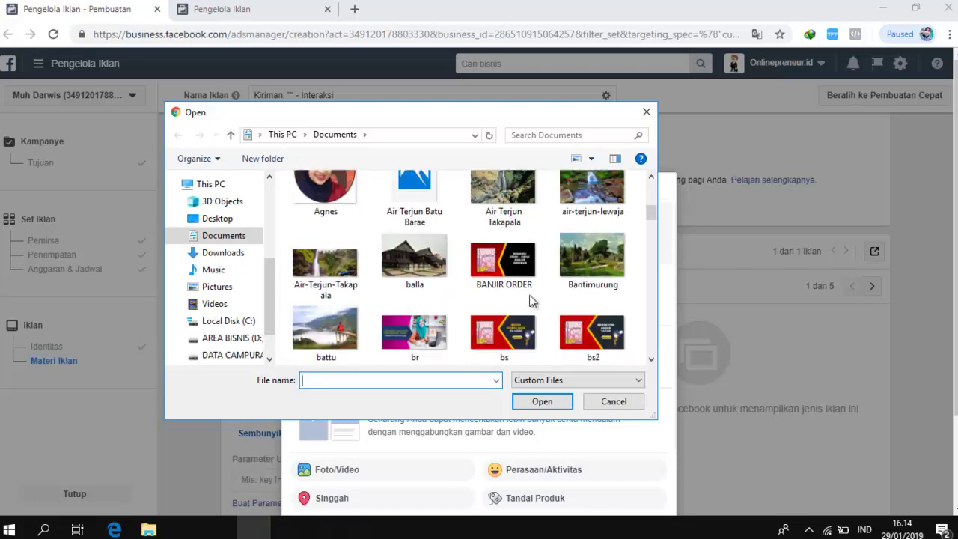
scroll(529, 300, down, 4)
scroll(528, 300, up, 4)
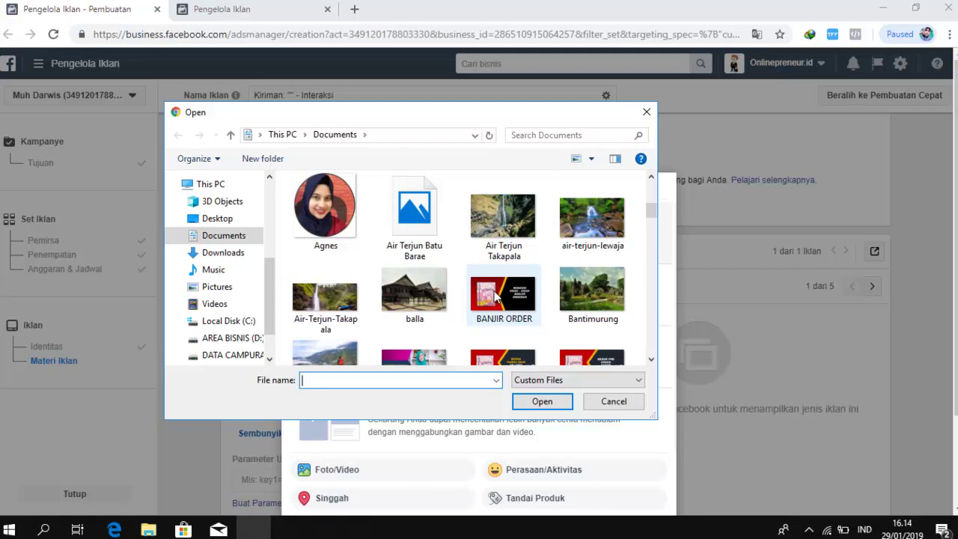
double_click(500, 293)
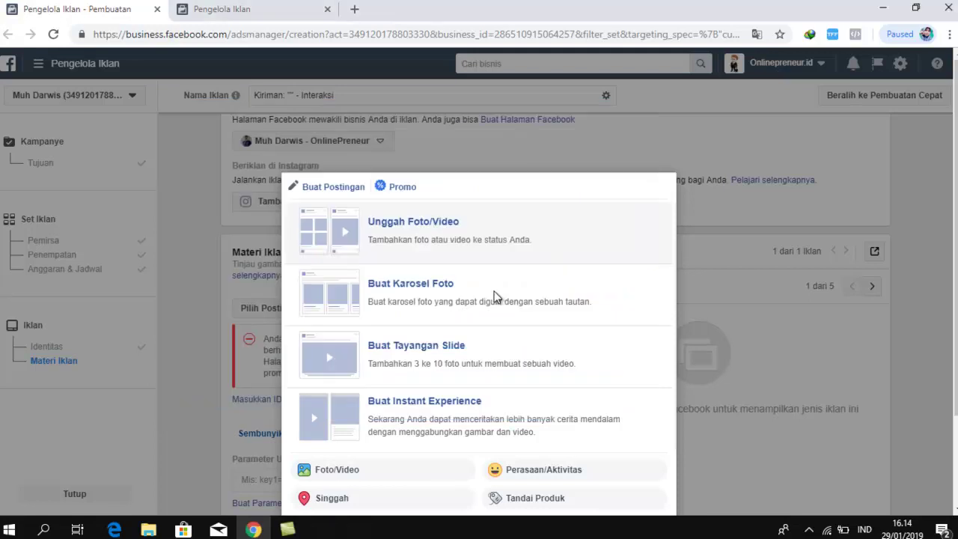
- Begin the new post's text with "Dalam buku ini akan di bongkar rahasinya bagaimana"
click(419, 306)
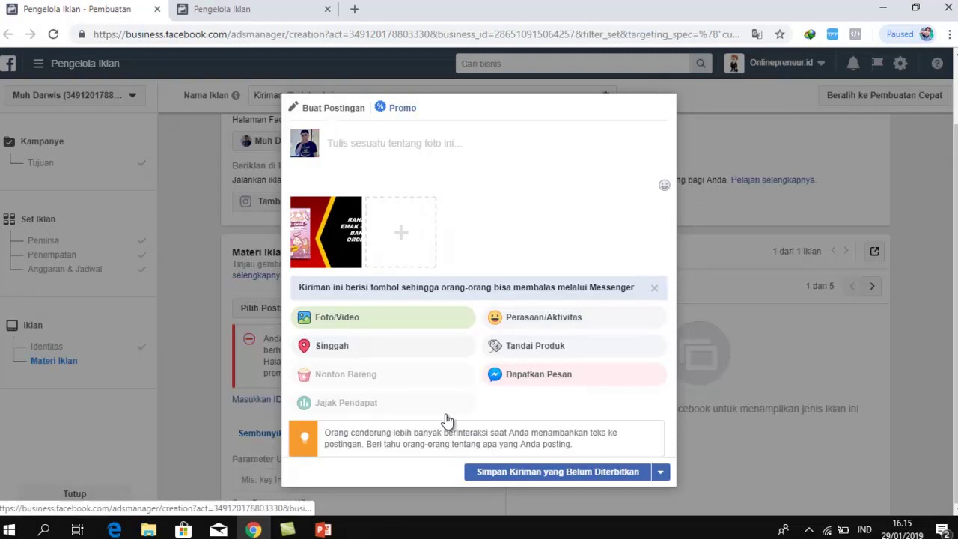
scroll(368, 225, up, 2)
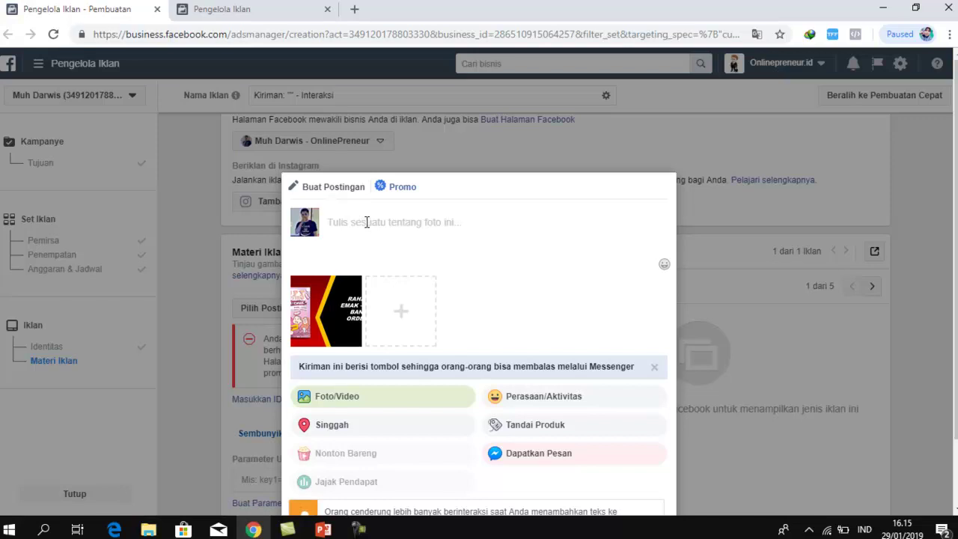
text(D)
key(BackSpace)
text(bUKU)
key(BackSpace)
key(BackSpace)
key(BackSpace)
key(BackSpace)
text(Dalam bi)
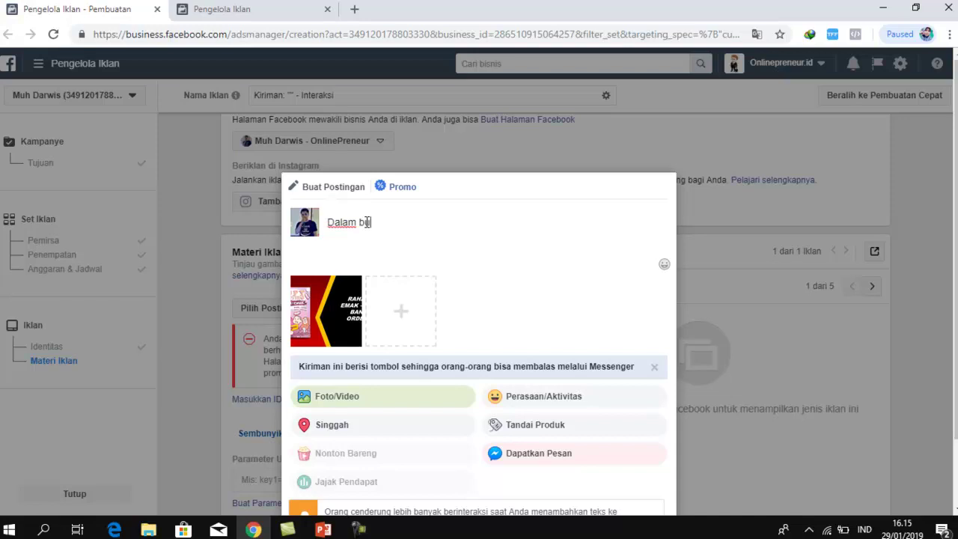
text(ku ini akan di bon)
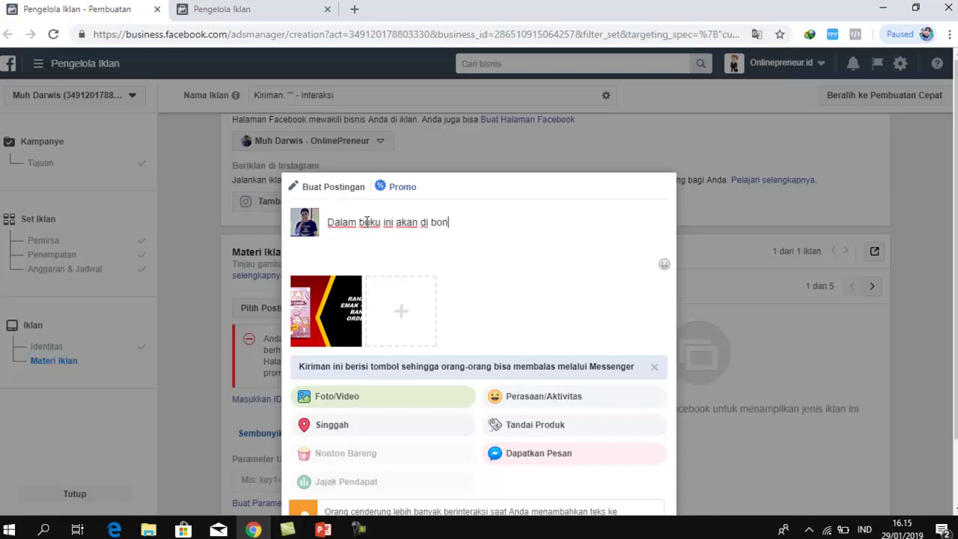
text(gkar rahasiny)
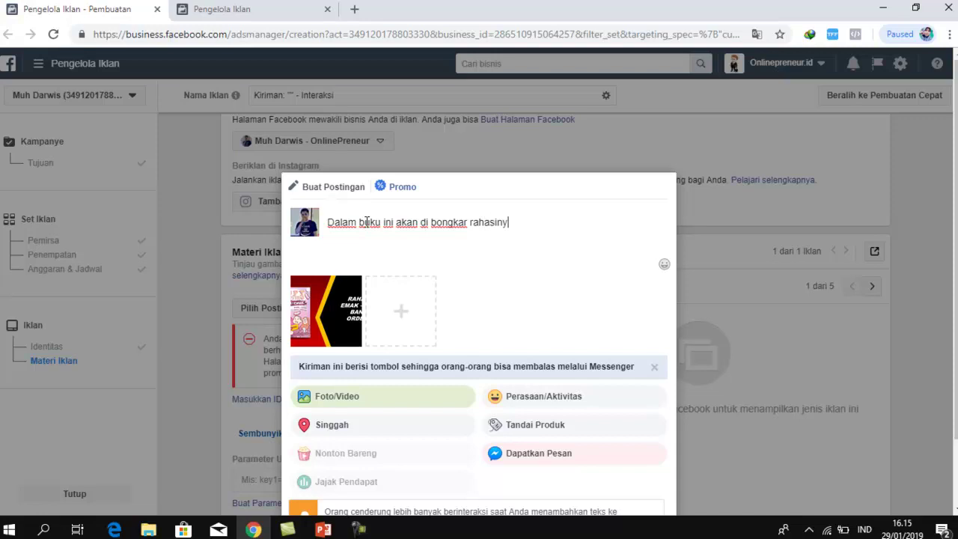
text(a bagaimana)
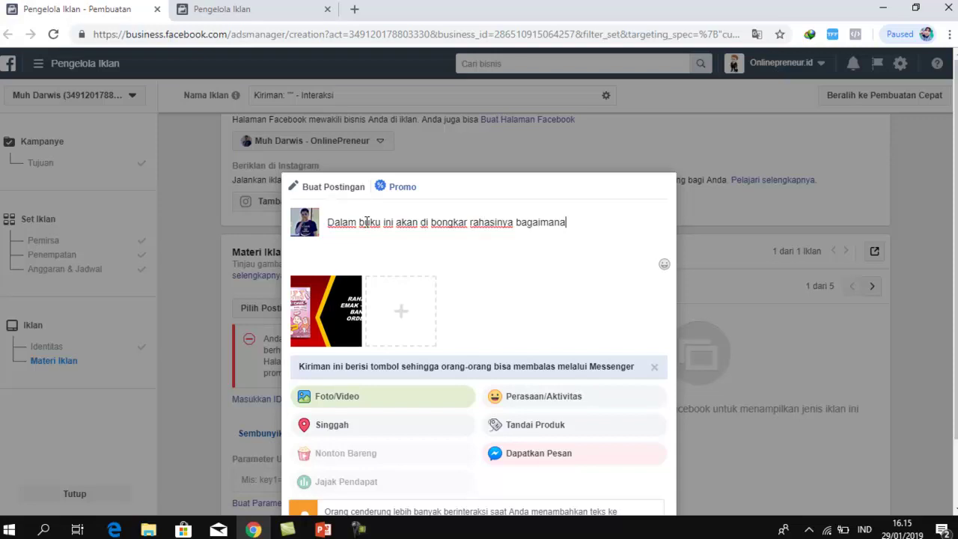
- Continue the post's first sentence with "membuat peostingan yang simpel dan menjual ala emak - emak"
text( membuat peosting)
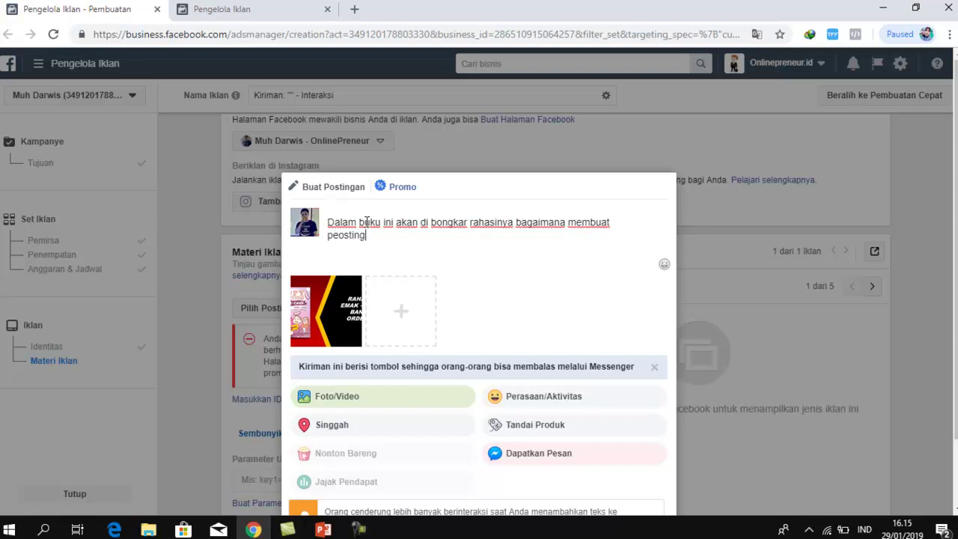
text(an yang me)
key(BackSpace)
key(BackSpace)
text(simepl)
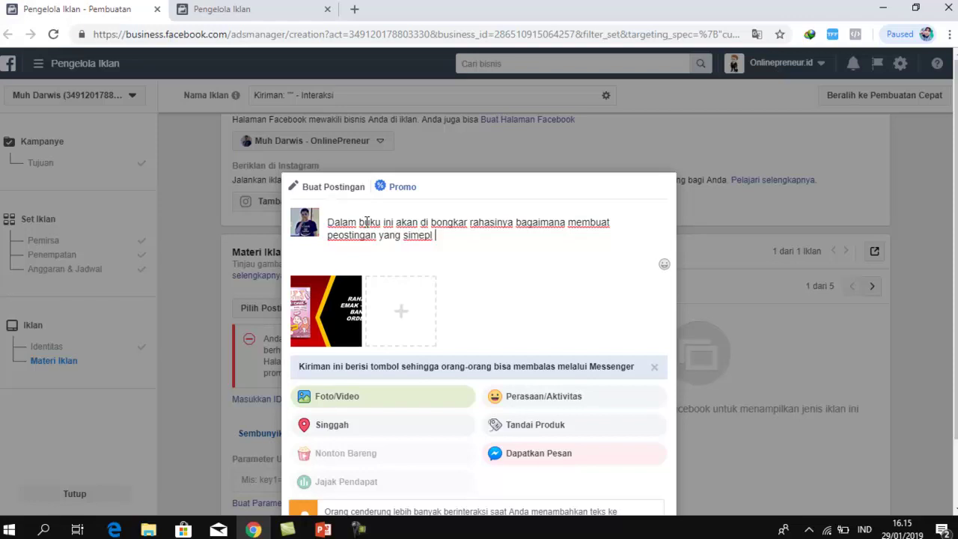
key(BackSpace)
key(BackSpace)
key(BackSpace)
key(BackSpace)
text(pel dan )
text(mjual)
key(BackSpace)
key(BackSpace)
key(BackSpace)
key(BackSpace)
text(enjual ala )
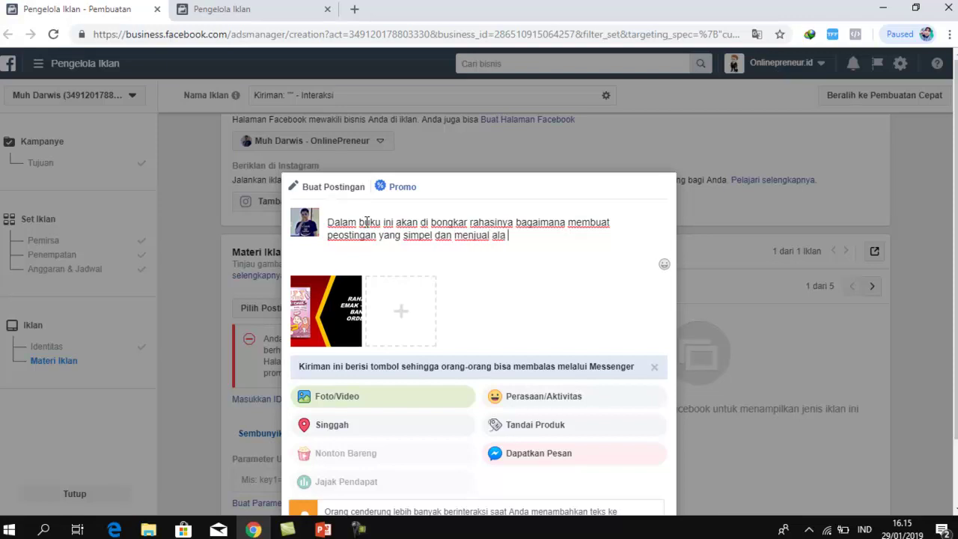
text(emak - emak)
- End the first sentence with a period and add "Dapatkan diskon 50% bukuny sekarang sebelum di tutup." to the post text
text(. Dapat)
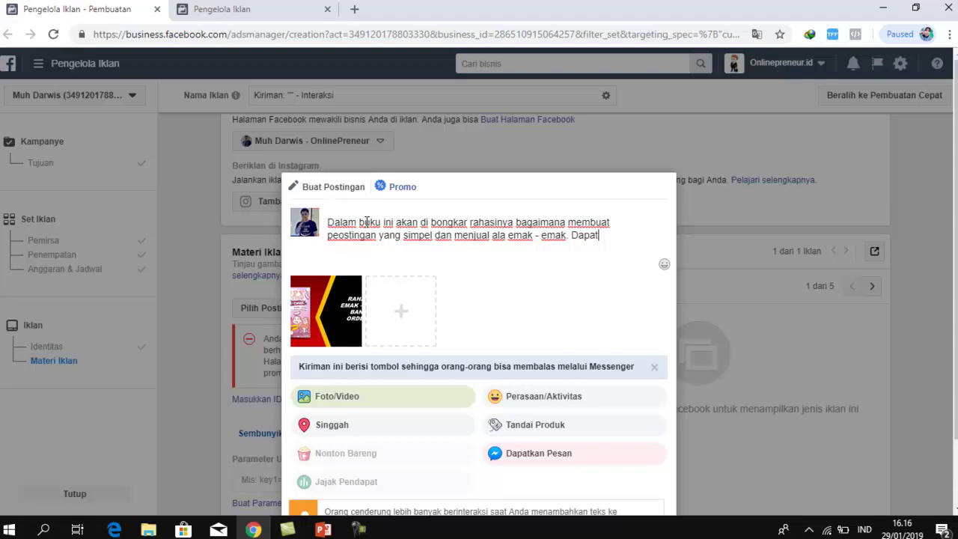
text(kan diskon 50%)
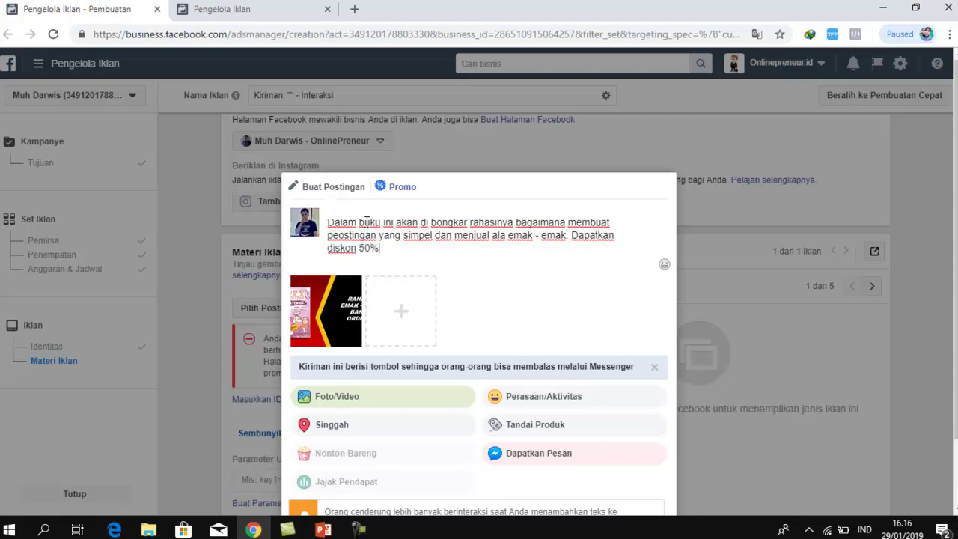
text( bukuny sekarang )
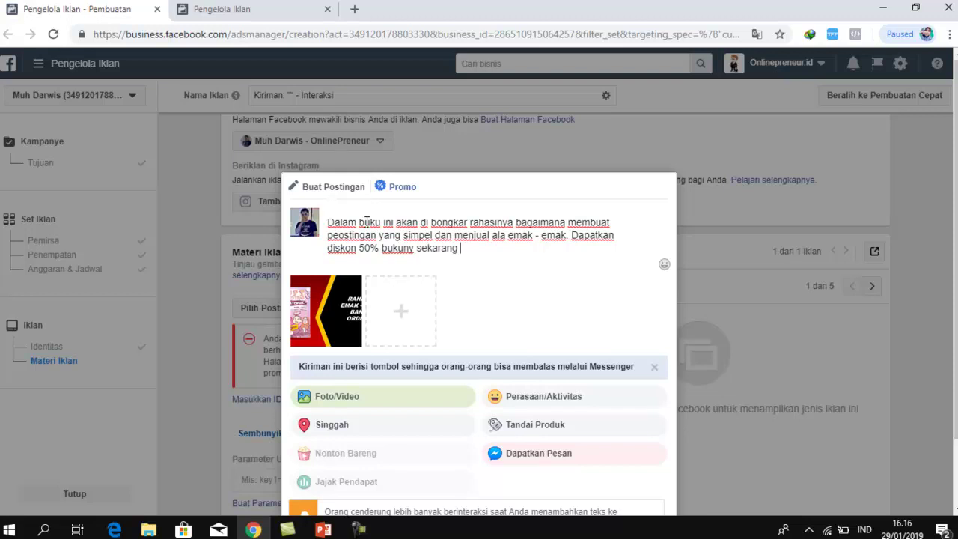
text(sebelum )
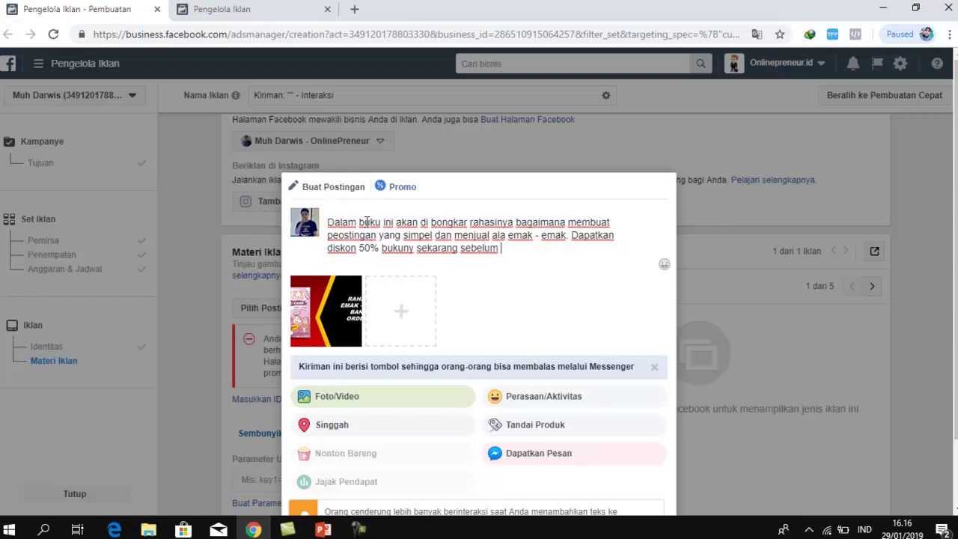
text(di tutup)
key(BackSpace)
text(.)
- Add the closing line "Order disini : ...." after a blank line and save the post as unpublished
key(Return)
key(Return)
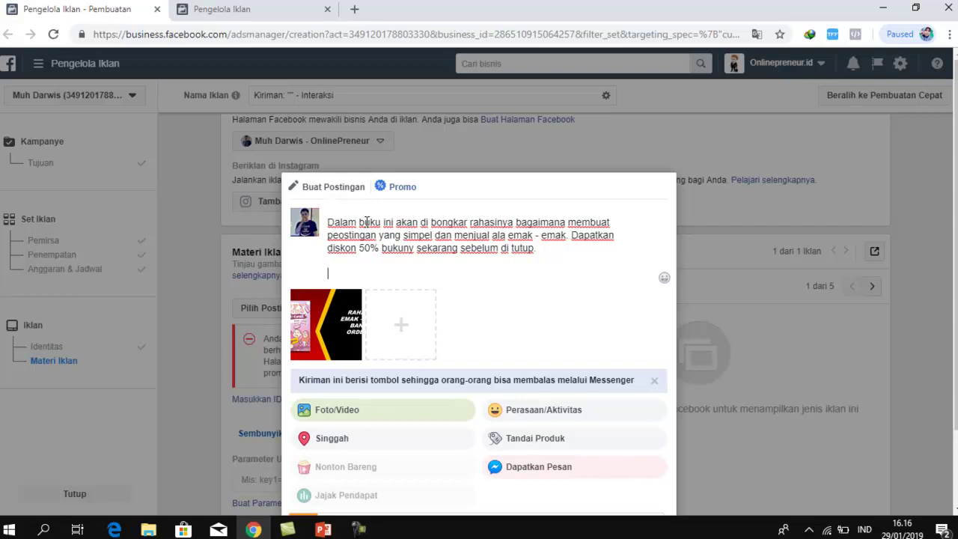
text(Order disini : ....)
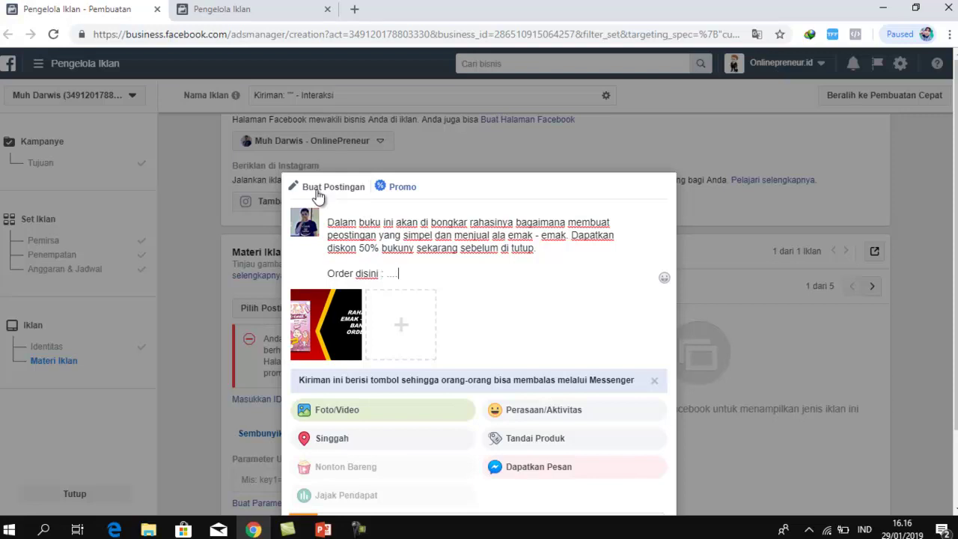
mouse_move(336, 322)
click(411, 273)
scroll(440, 210, down, 1)
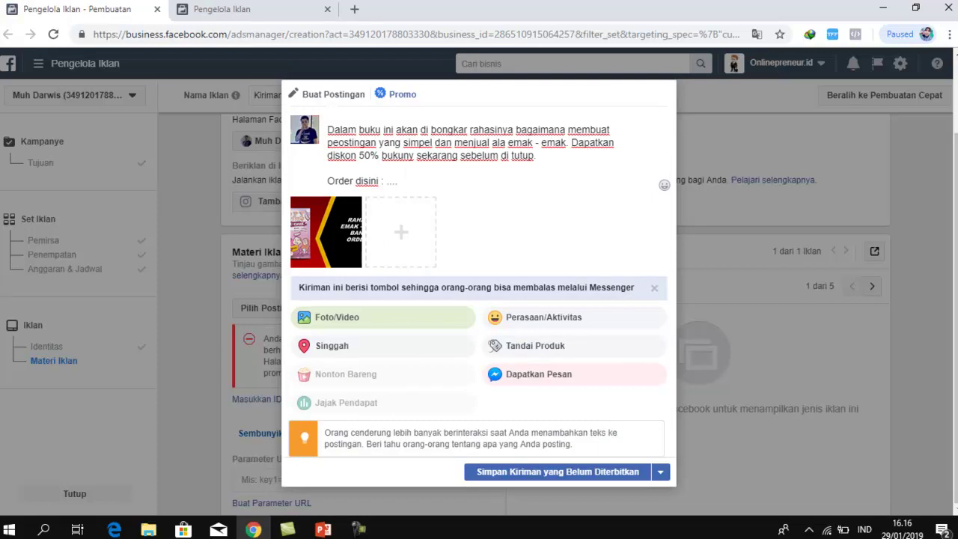
click(562, 474)
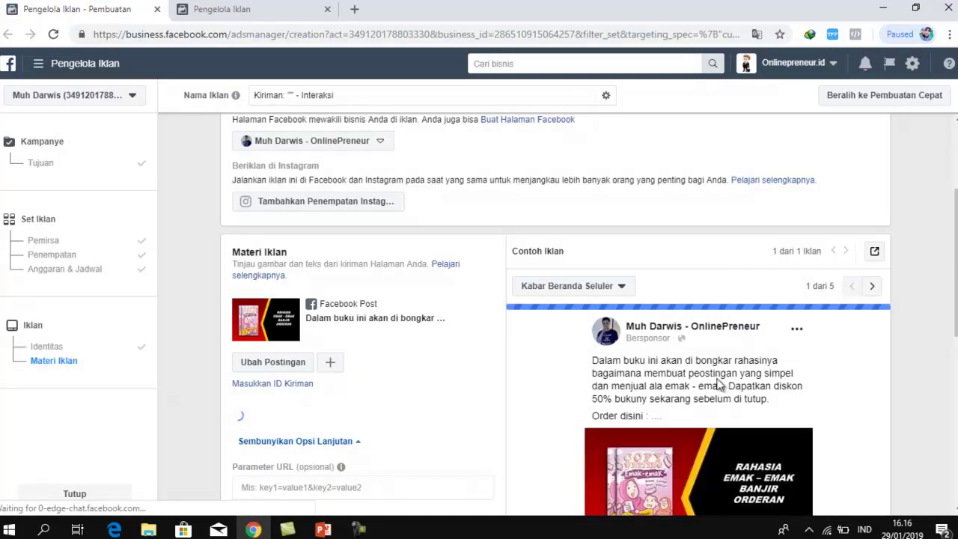
- Try to change the post's call-to-action button to Beli Sekarang, and cancel without entering a website URL
scroll(717, 384, down, 1)
scroll(712, 381, down, 1)
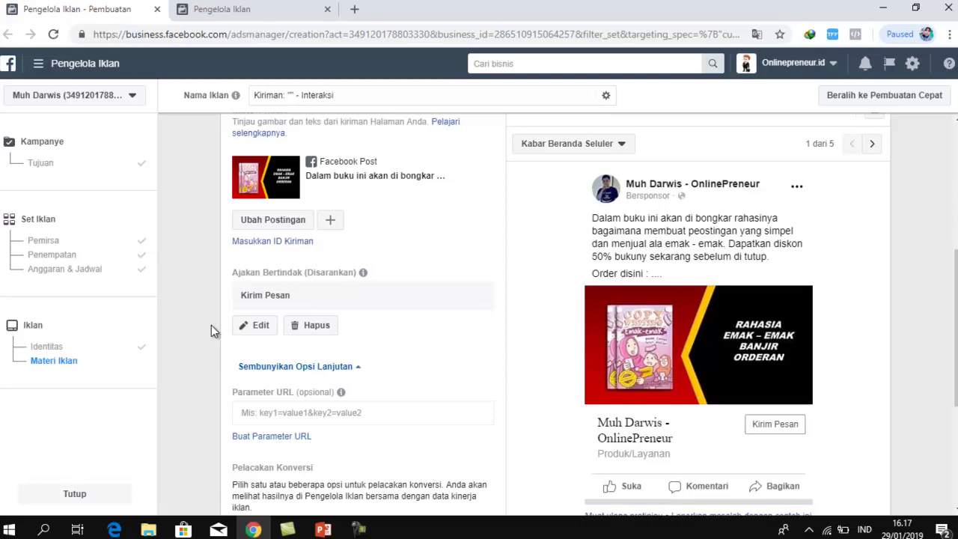
click(278, 296)
click(253, 326)
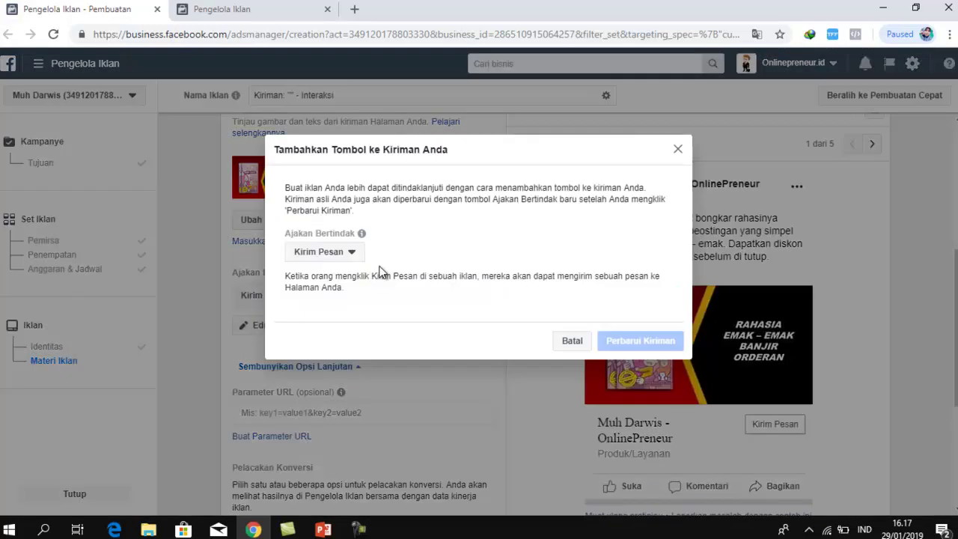
click(332, 250)
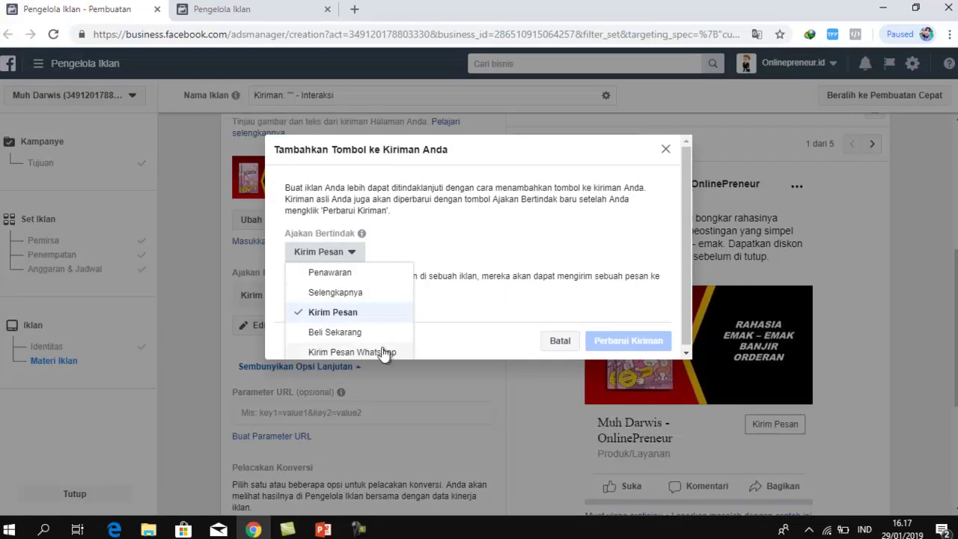
click(338, 333)
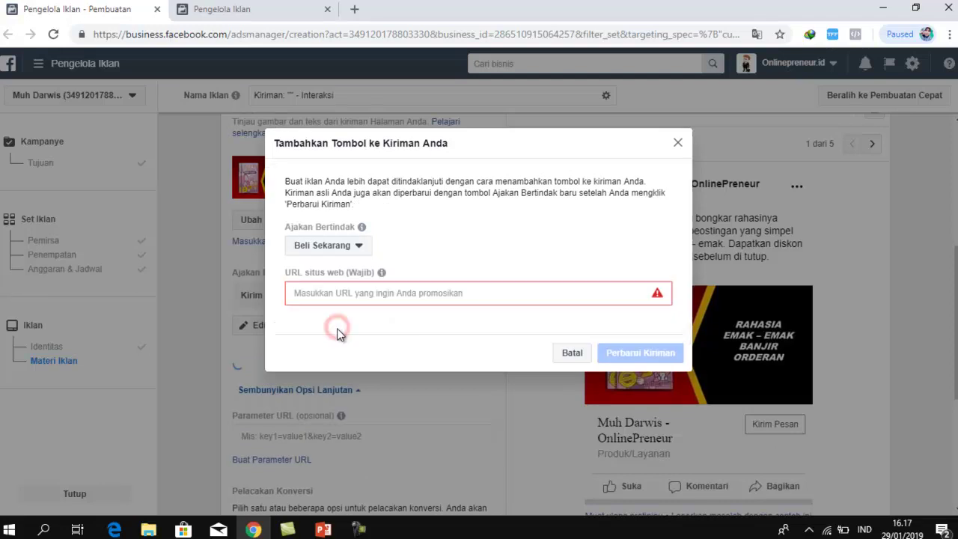
click(433, 293)
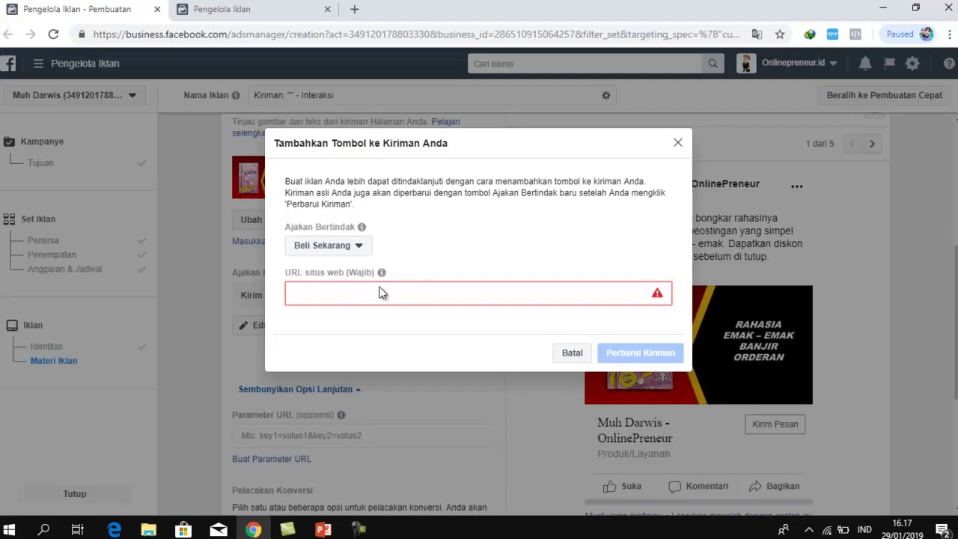
click(400, 297)
click(573, 355)
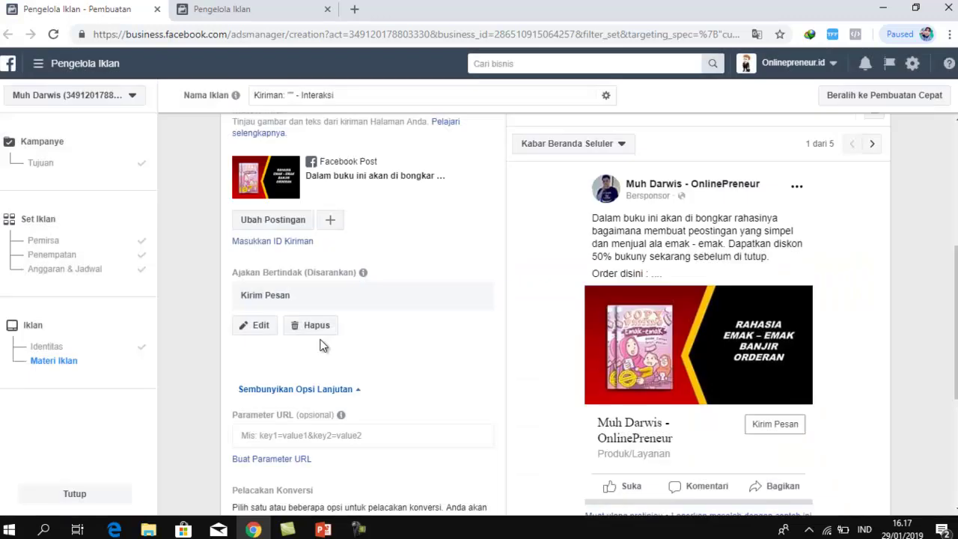
- Turn on Facebook pixel conversion tracking for the ad
scroll(264, 433, down, 2)
click(243, 421)
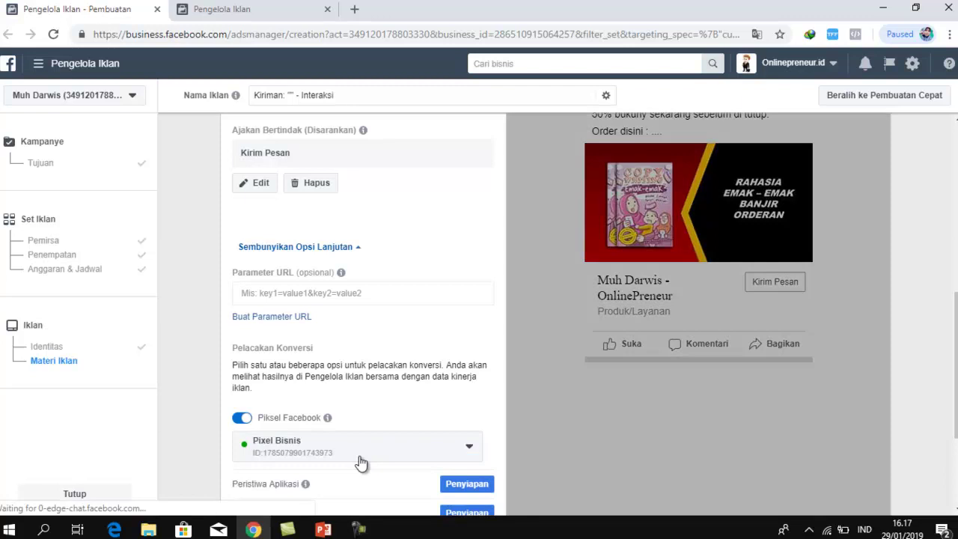
- Review the ad's identity, creative, call to action and conversion tracking settings along with the mobile news feed preview
scroll(378, 255, up, 2)
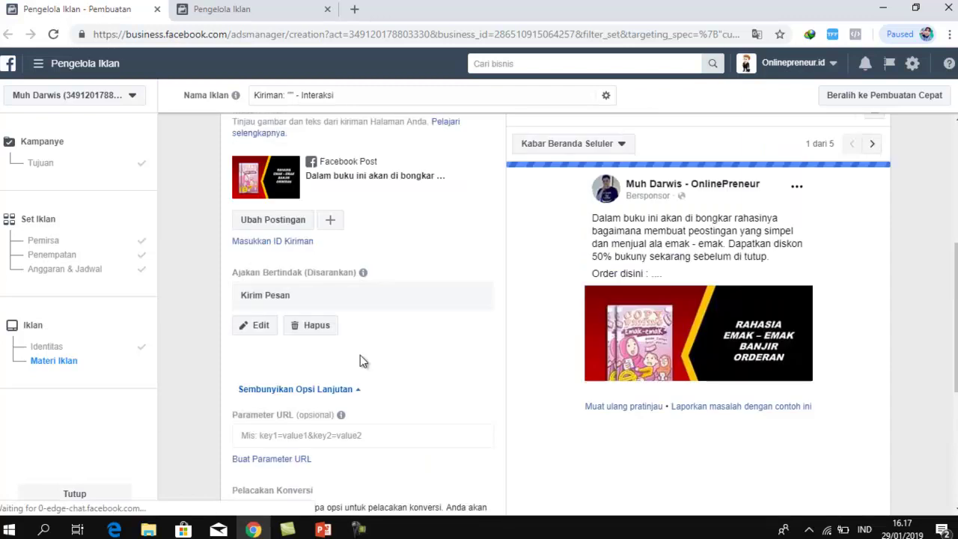
scroll(360, 356, up, 2)
scroll(406, 298, up, 2)
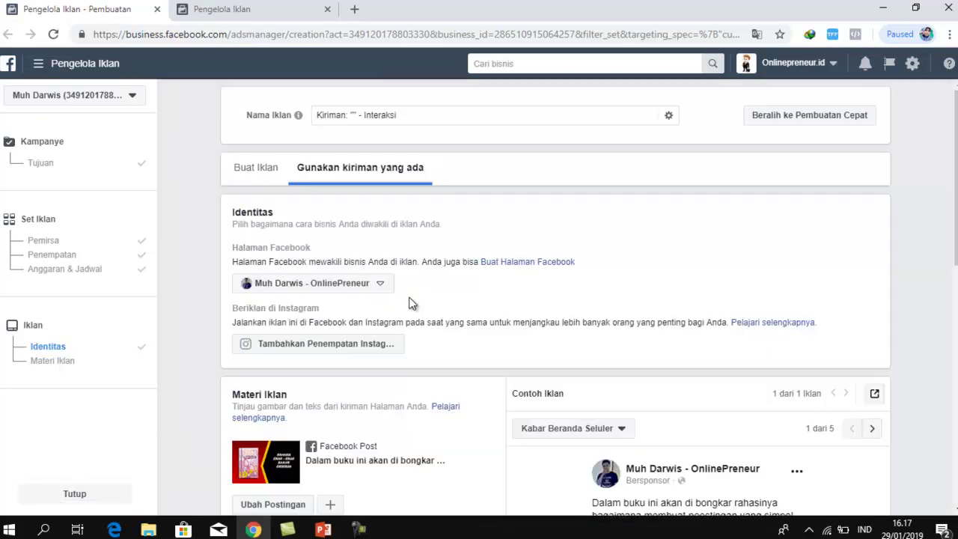
scroll(409, 302, down, 3)
scroll(412, 310, down, 3)
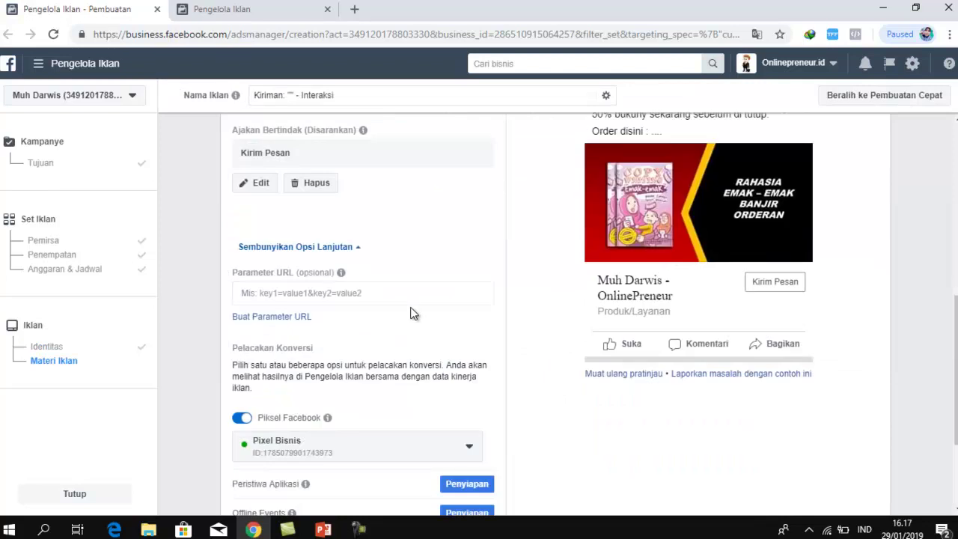
scroll(411, 315, up, 2)
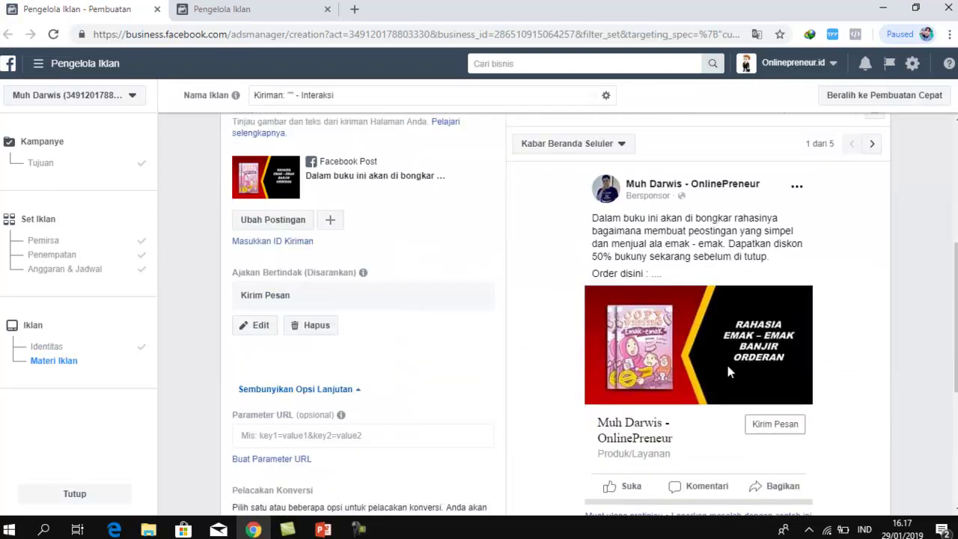
scroll(730, 372, up, 3)
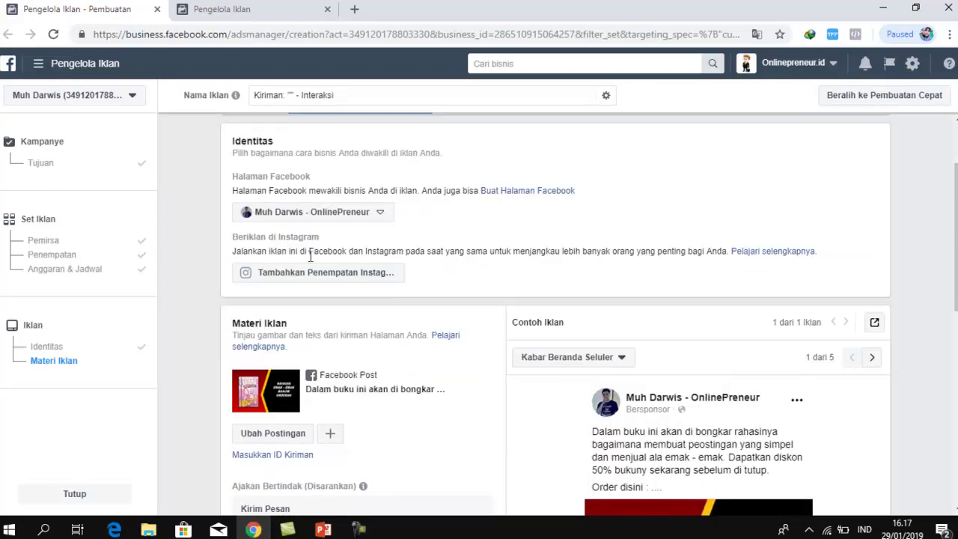
scroll(310, 256, down, 2)
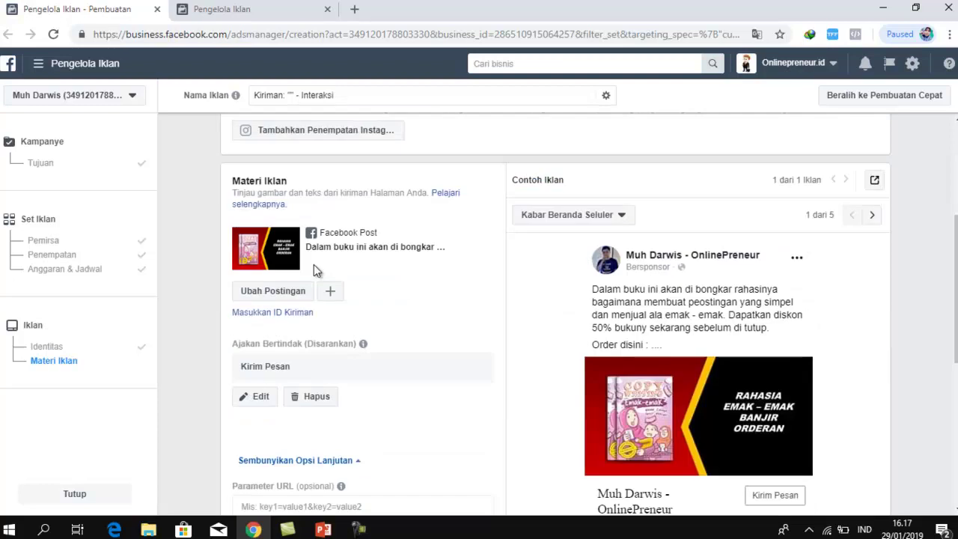
scroll(682, 362, down, 2)
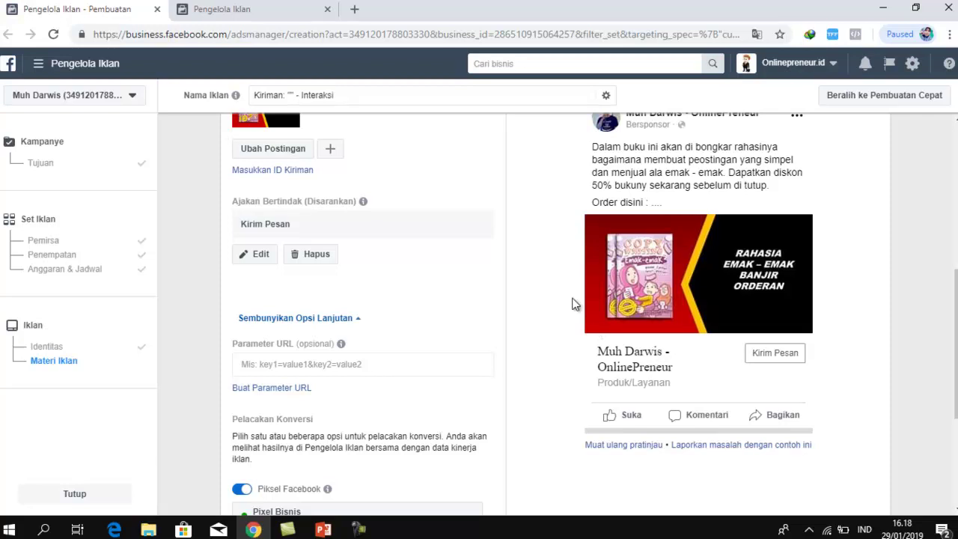
scroll(561, 301, up, 2)
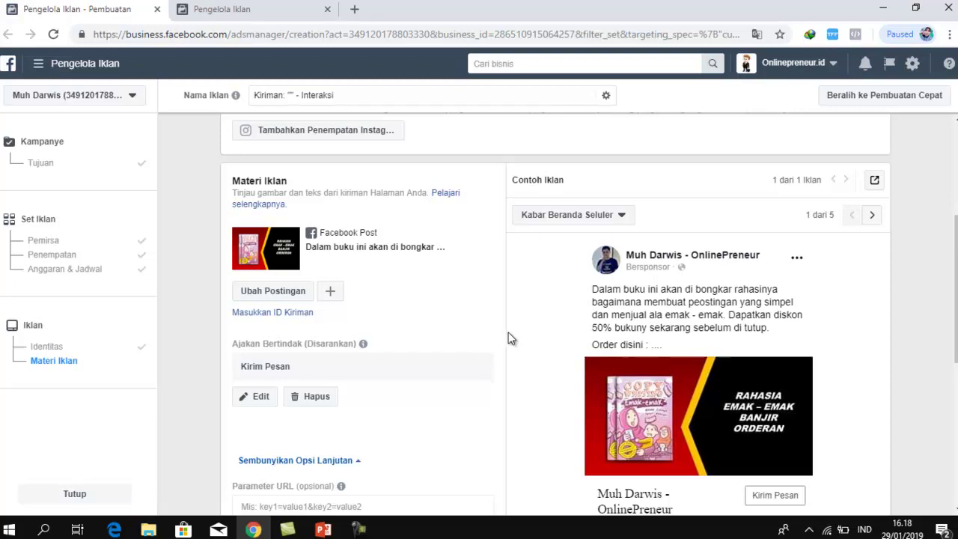
scroll(508, 339, up, 2)
scroll(508, 334, down, 2)
scroll(508, 337, down, 2)
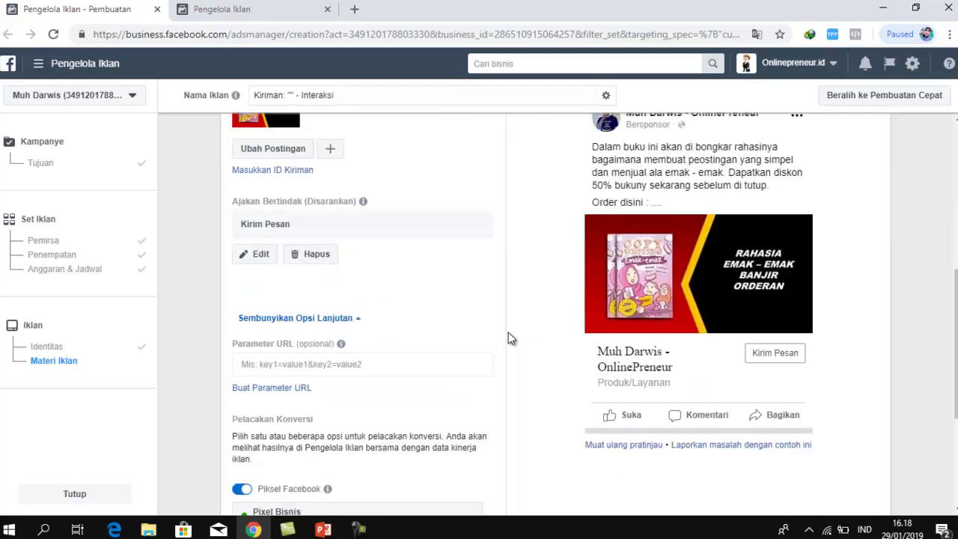
scroll(508, 338, down, 2)
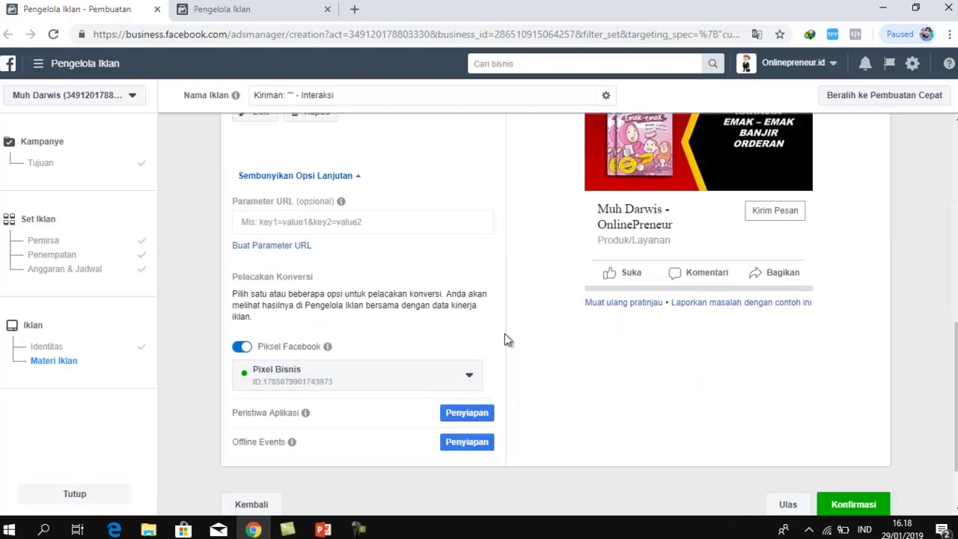
scroll(509, 340, up, 2)
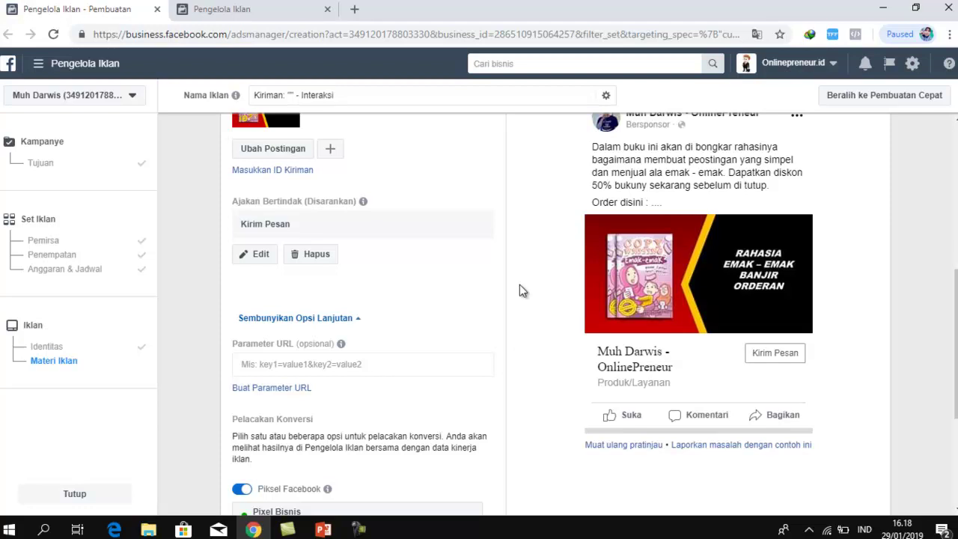
- Recheck the ad from the page identity down to the conversion tracking section and read the explanation of the Facebook pixel option
scroll(522, 290, up, 3)
scroll(505, 290, up, 2)
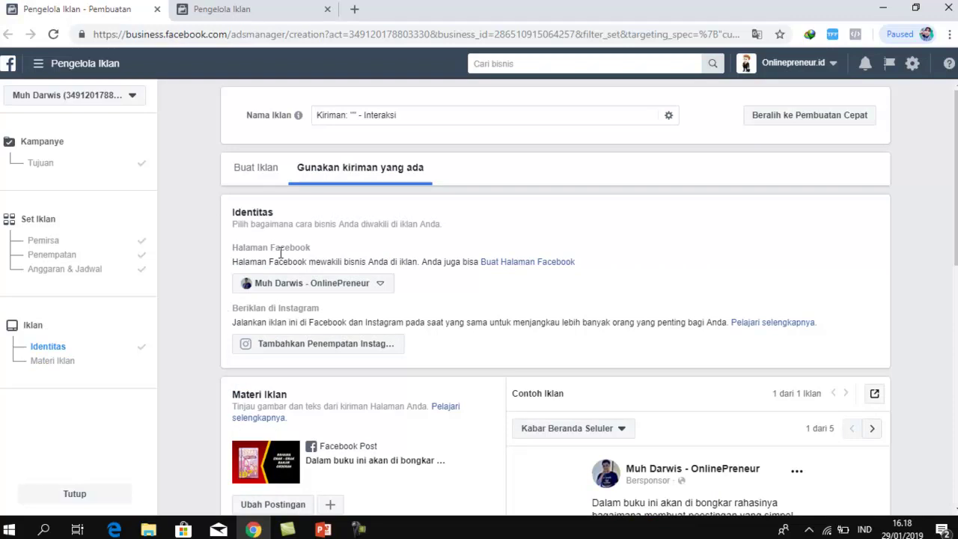
scroll(281, 253, down, 2)
scroll(267, 303, down, 10)
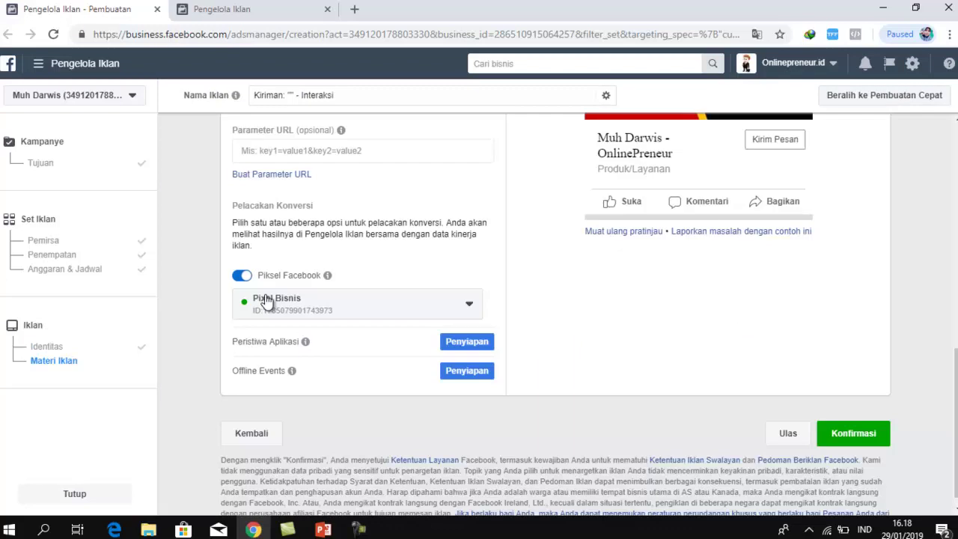
scroll(348, 228, up, 2)
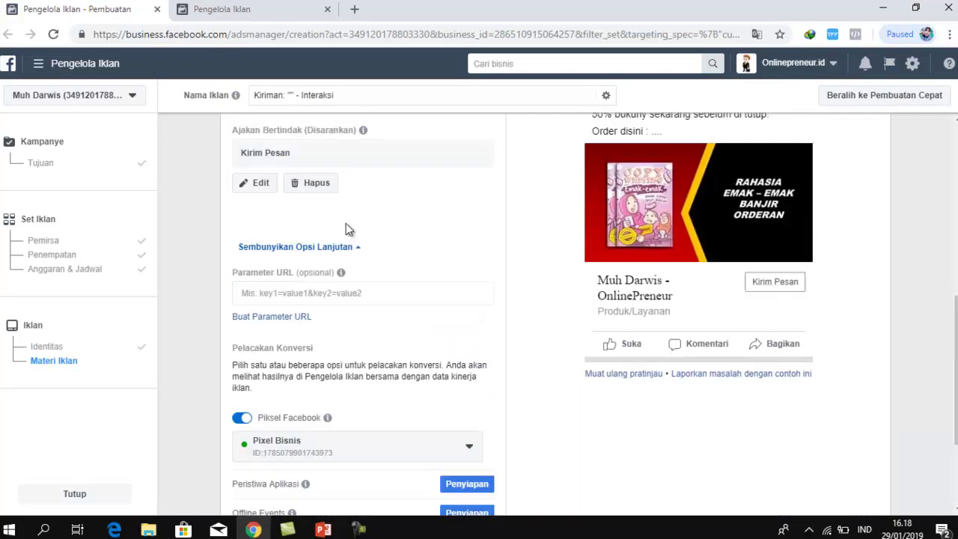
scroll(534, 392, down, 2)
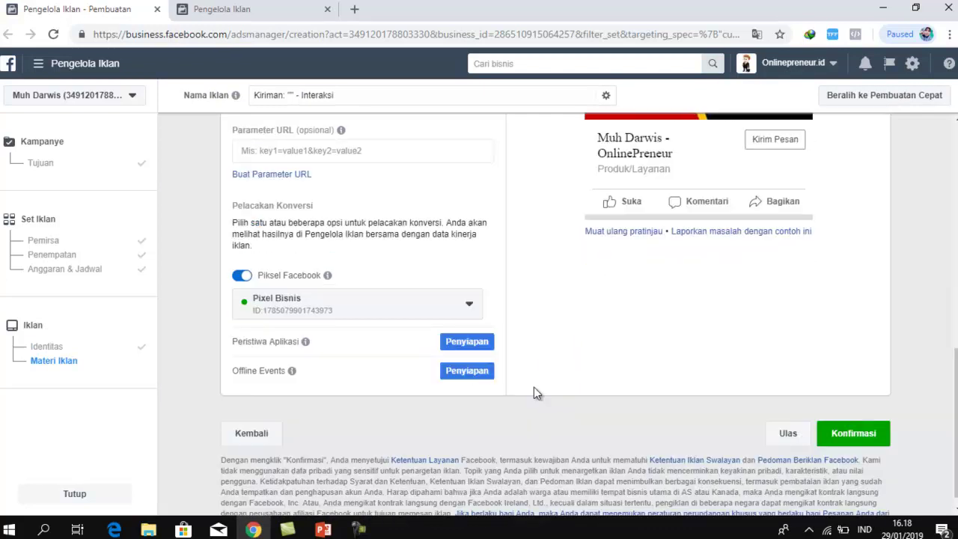
scroll(288, 348, up, 3)
scroll(663, 238, down, 1)
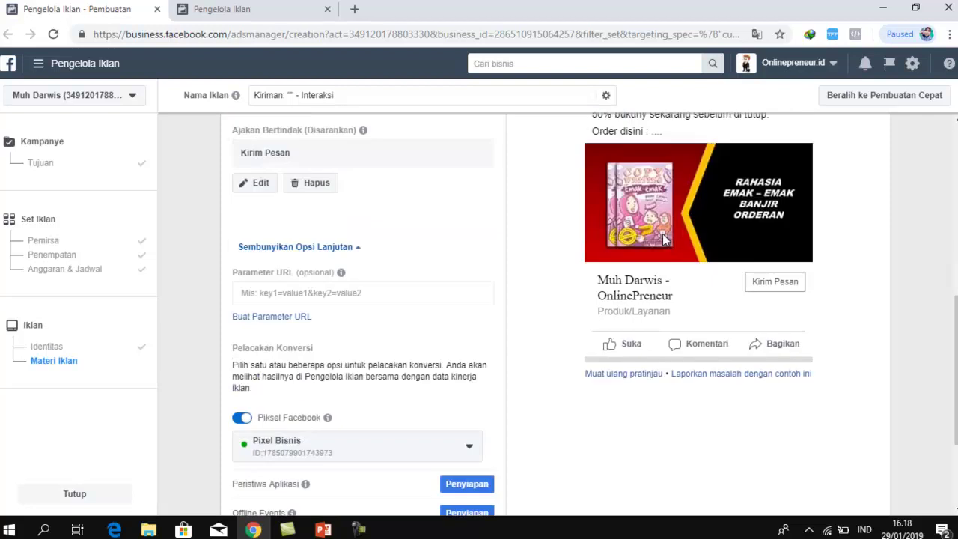
mouse_move(327, 417)
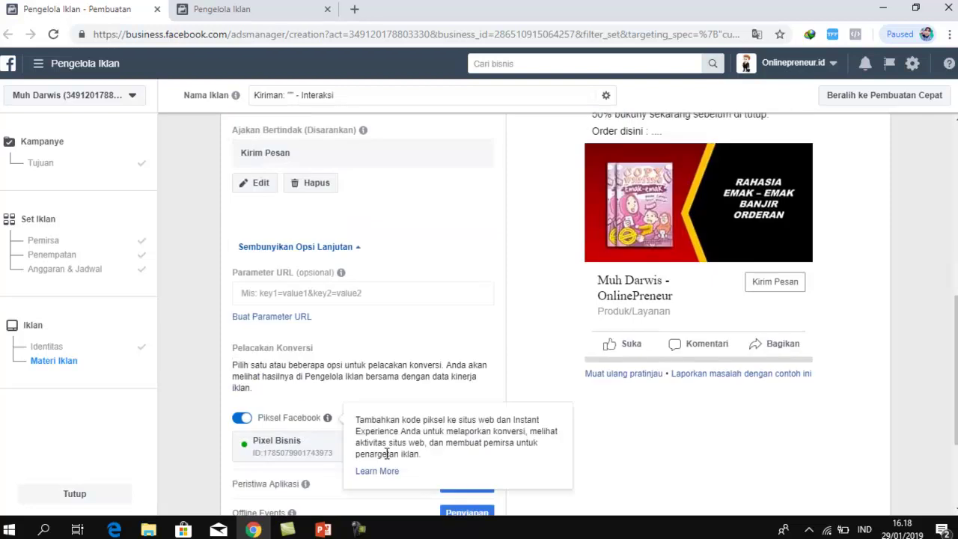
scroll(521, 244, down, 2)
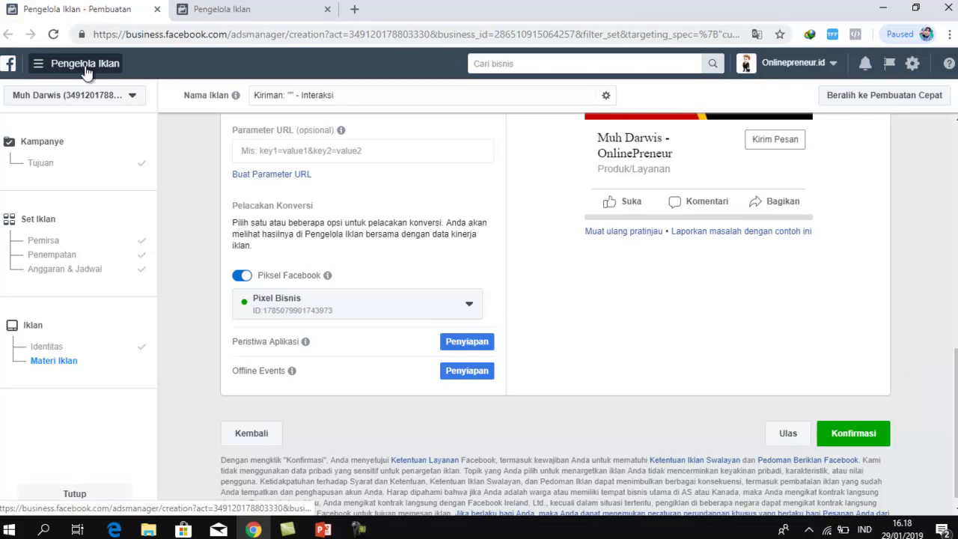
- Leave the ad creation page for the Pengelola Iklan campaign list, discarding the unsaved changes
click(38, 66)
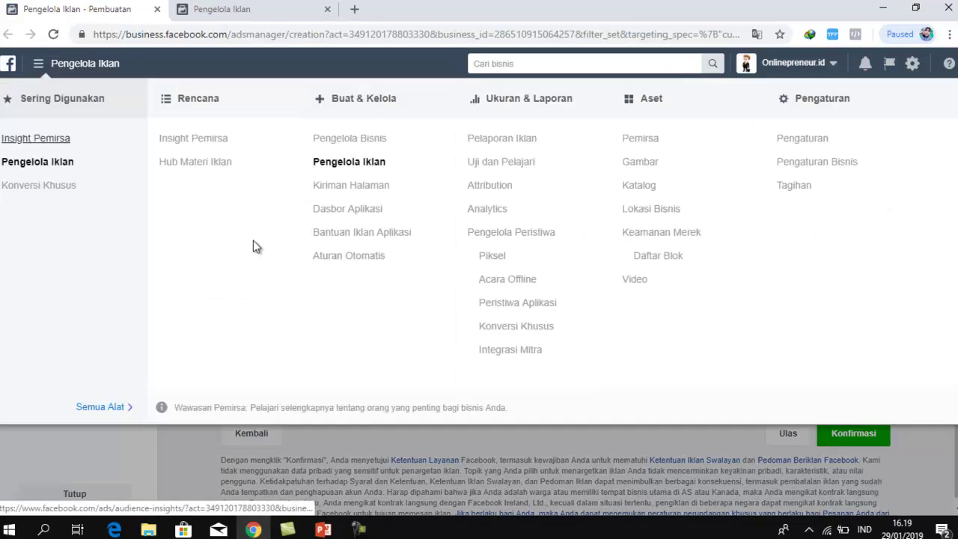
click(346, 163)
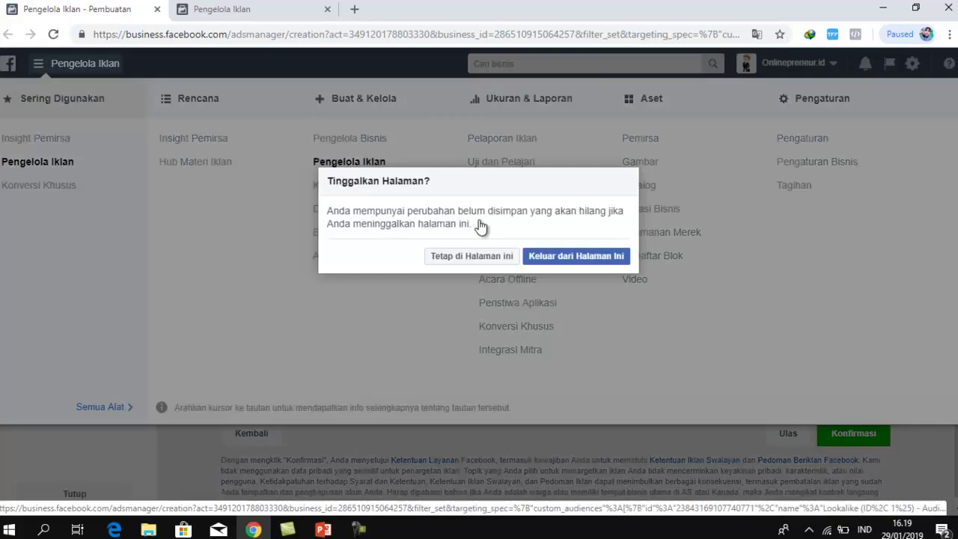
click(593, 257)
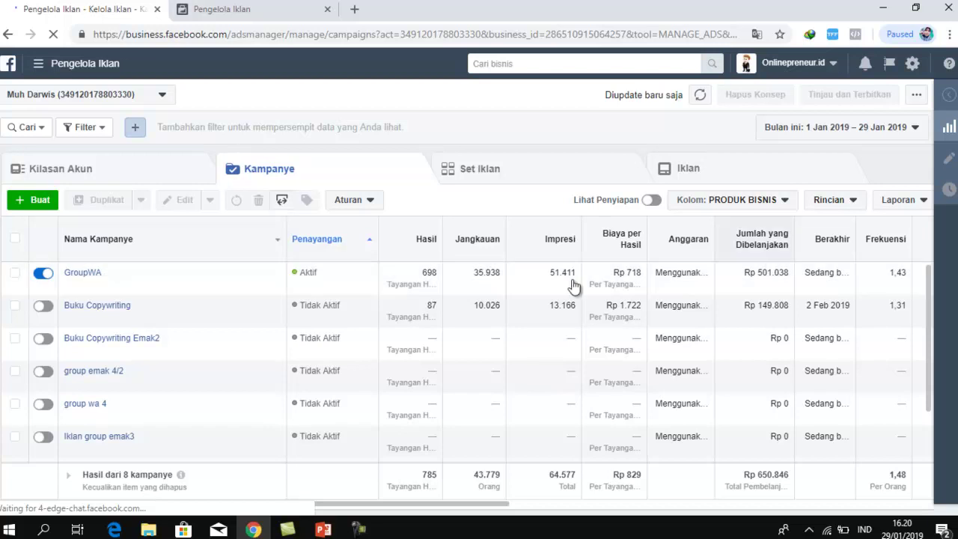
- Select the GroupWA campaign and examine its delivery status, results, reach, costs, budget, amount spent and landing page view columns
mouse_move(132, 292)
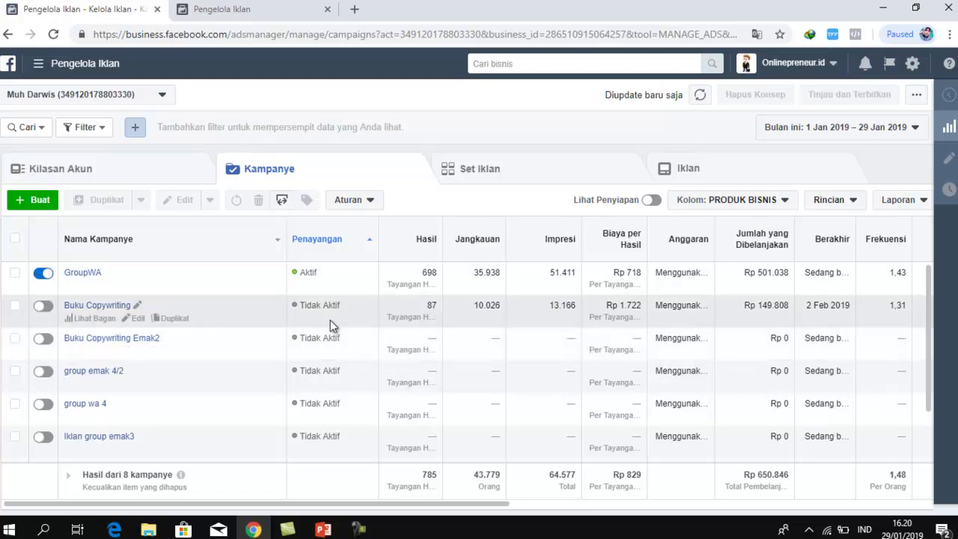
drag(314, 273, 290, 274)
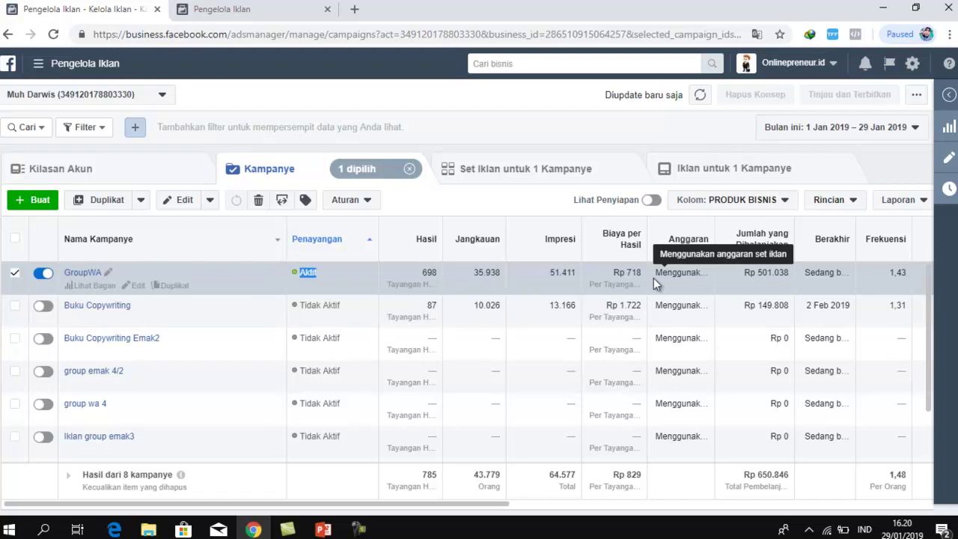
mouse_move(700, 224)
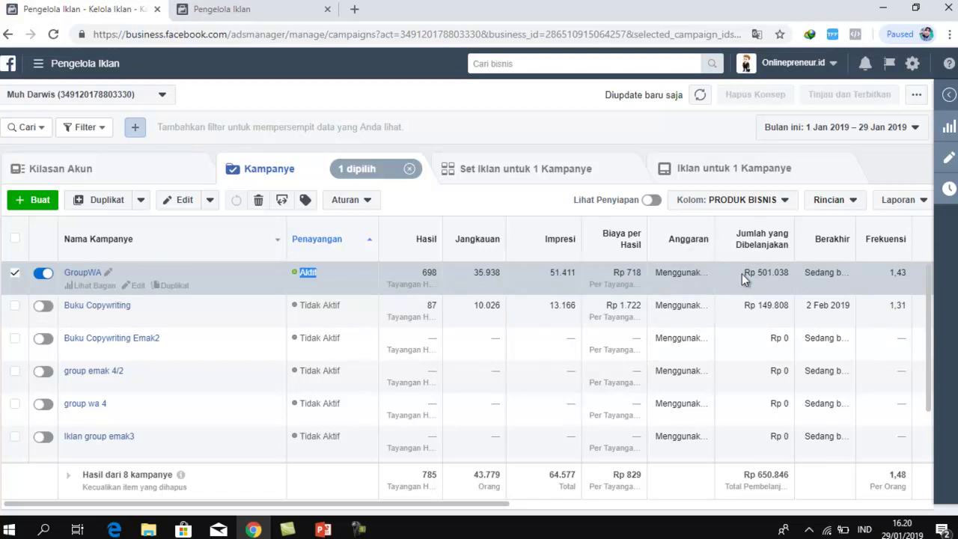
click(919, 258)
drag(358, 503, 422, 464)
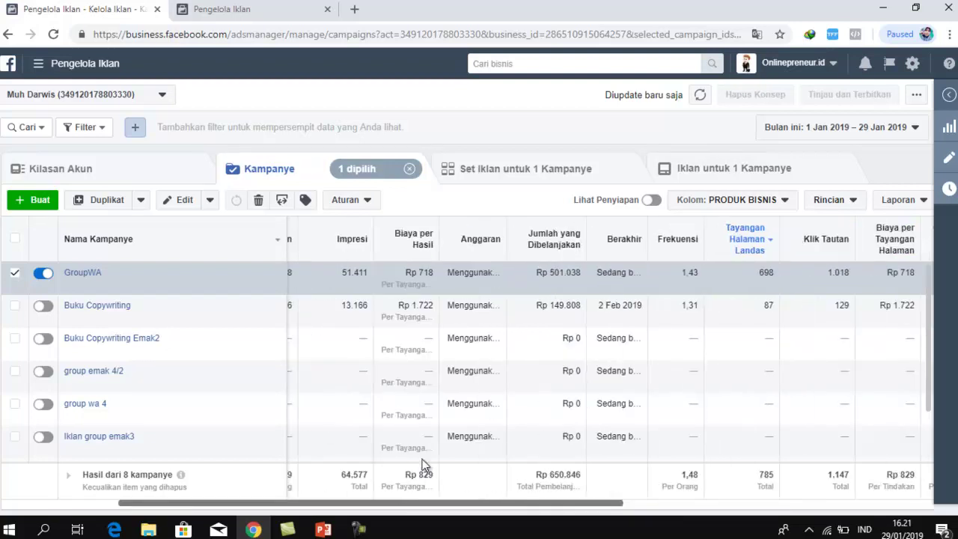
scroll(422, 458, left, 3)
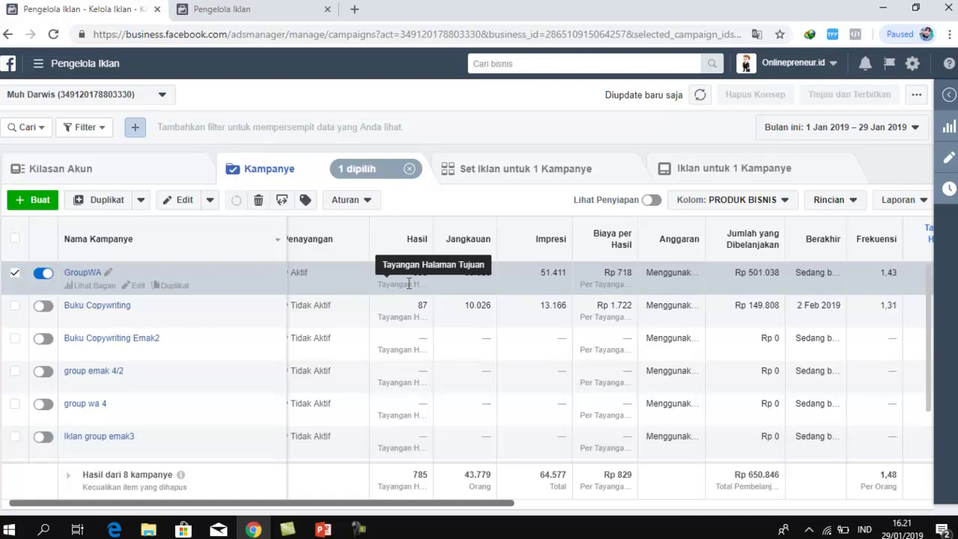
drag(447, 505, 377, 510)
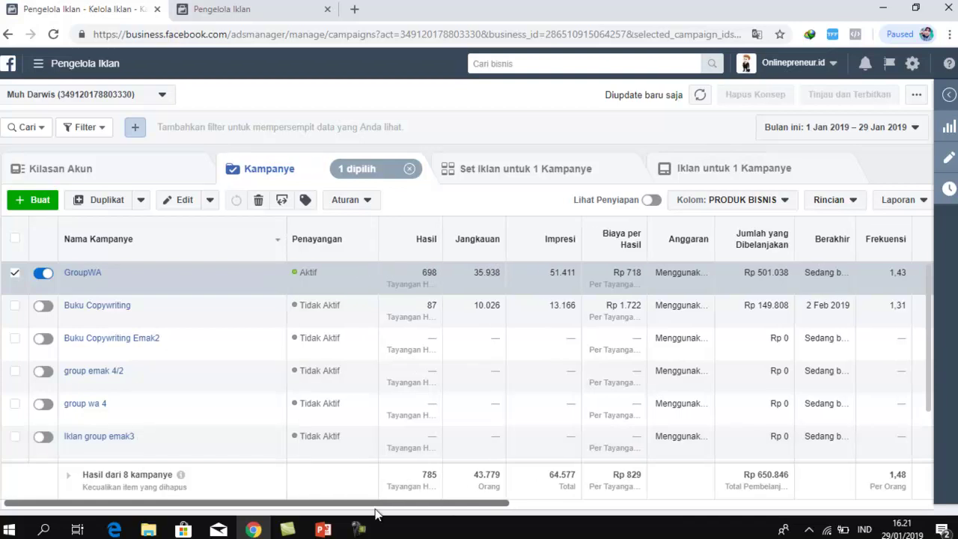